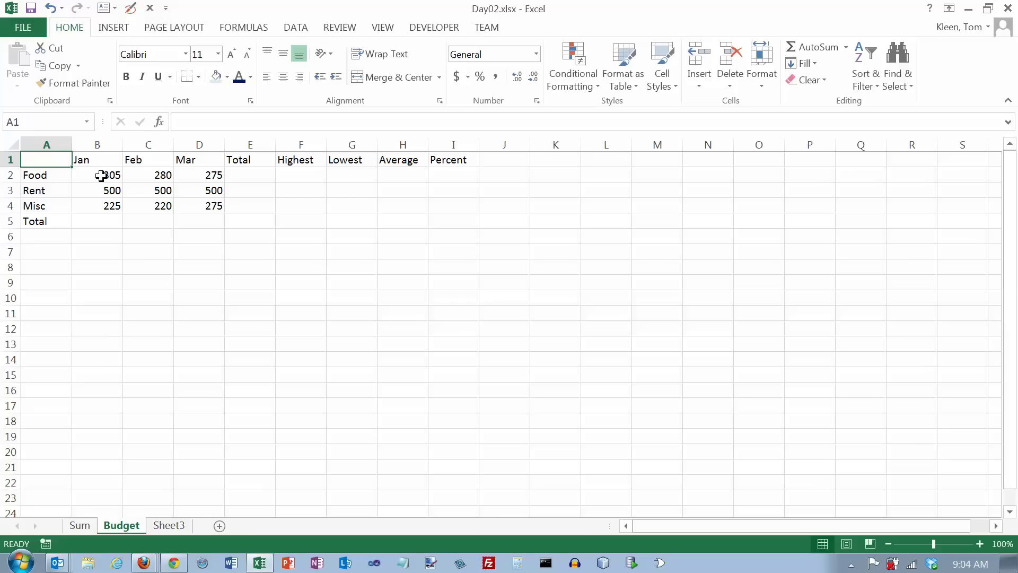
Put =SUM(B2:B4) in B5 using AutoSum Sum, giving the Jan total 1030.
{"action": "left_click", "coordinate": [107, 221]}
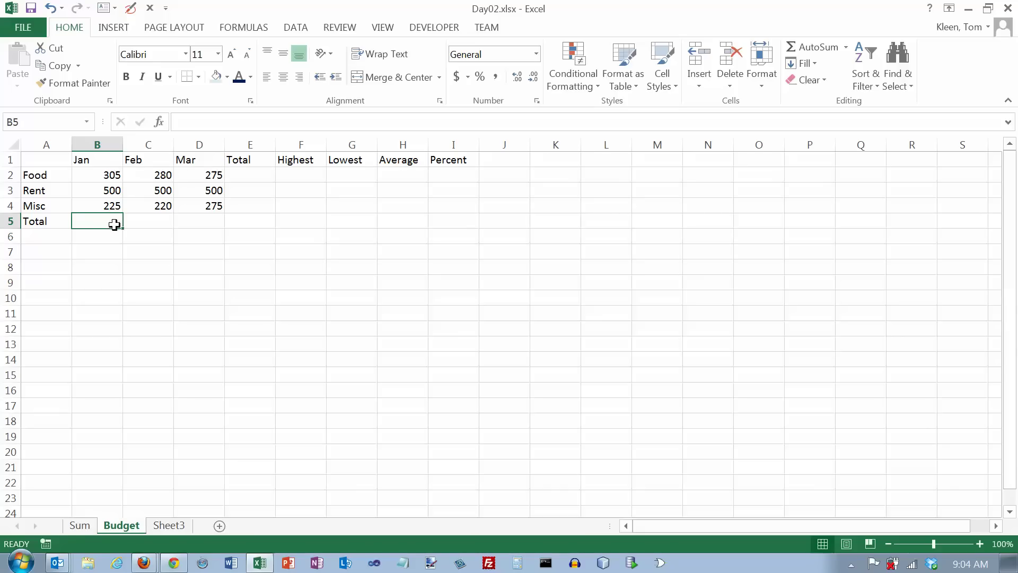
{"action": "left_click", "coordinate": [846, 47]}
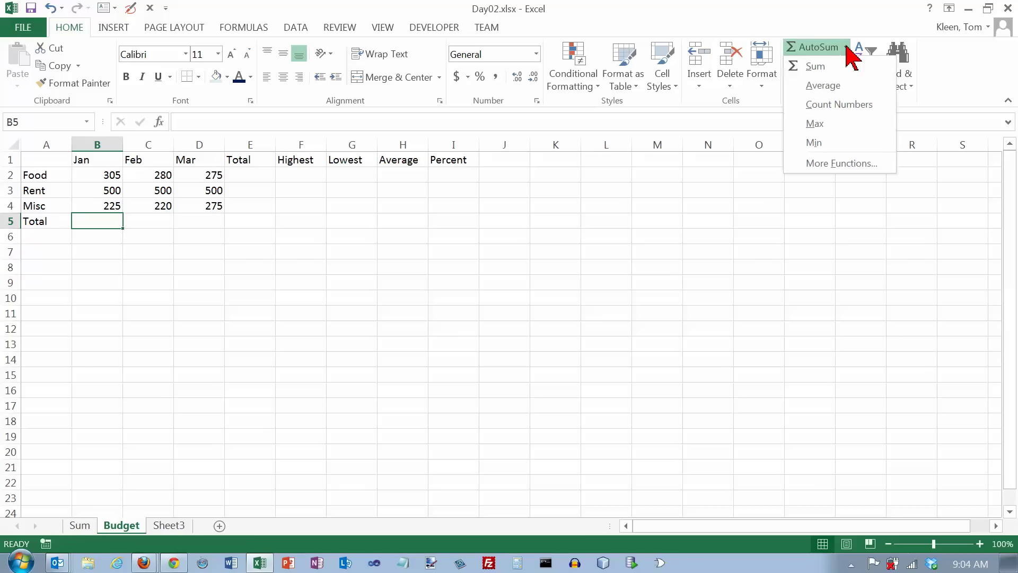
{"action": "left_click", "coordinate": [827, 68]}
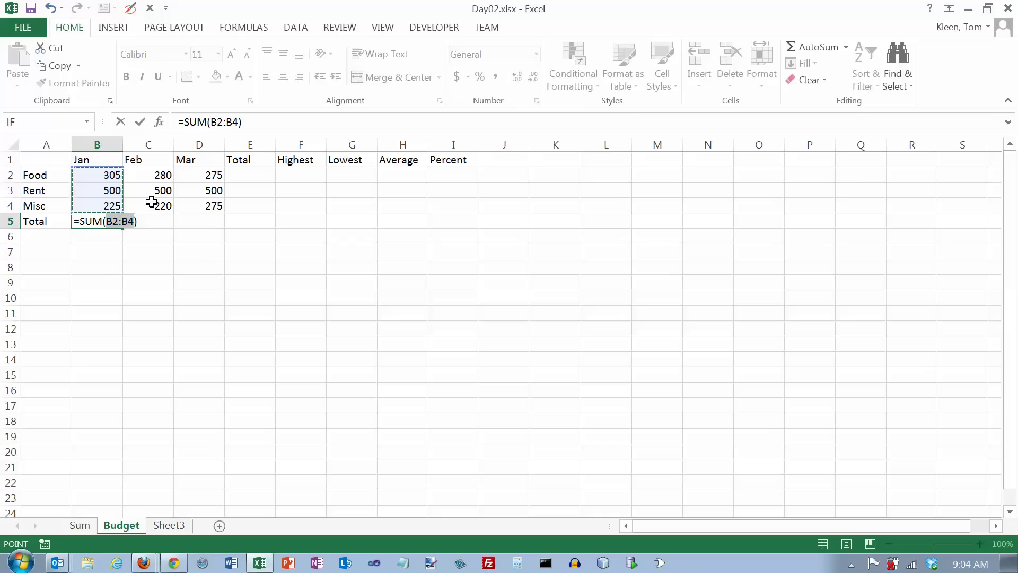
{"action": "key", "text": "Return"}
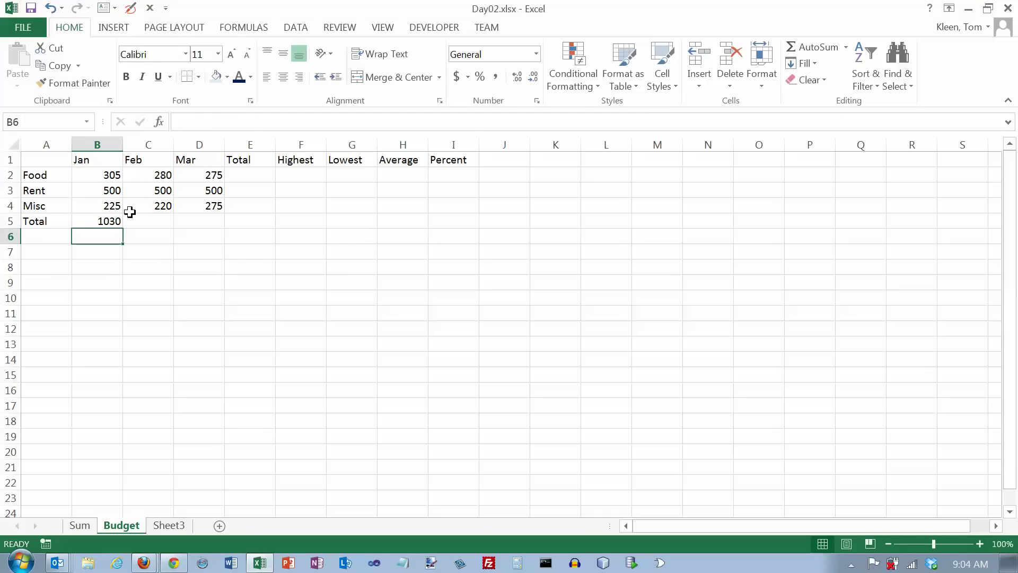
{"action": "left_click", "coordinate": [109, 223]}
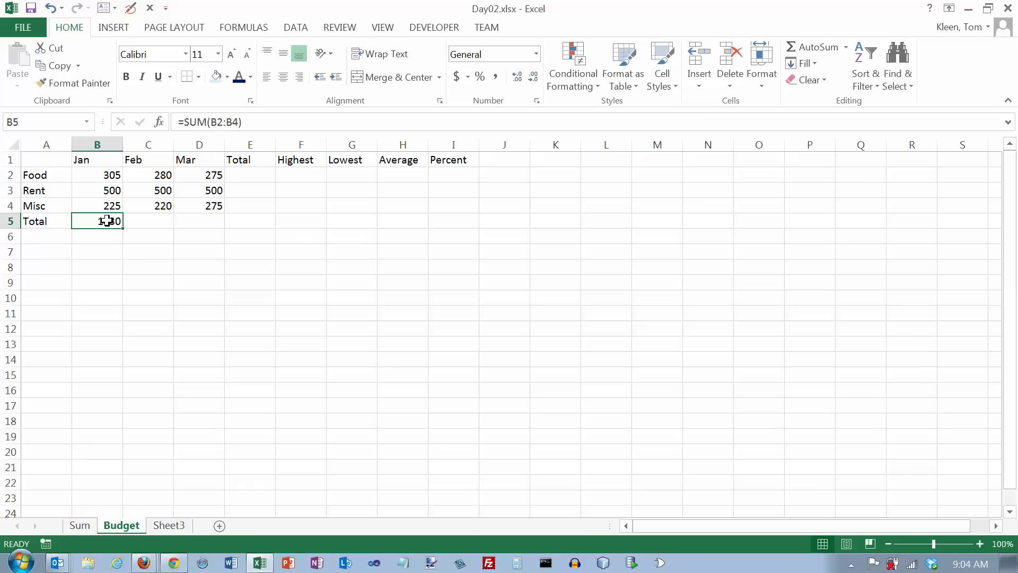
{"action": "double_click", "coordinate": [108, 221]}
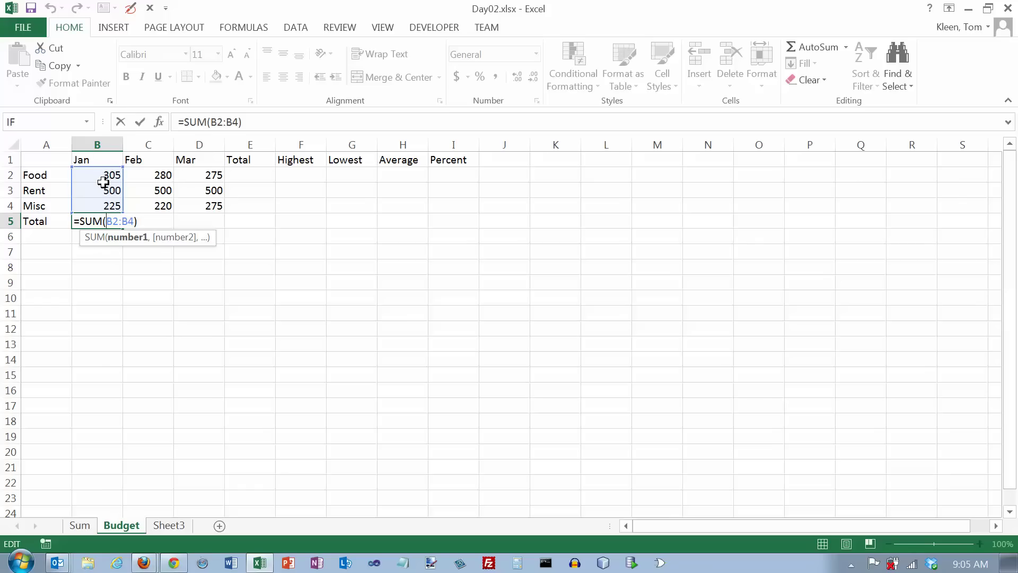
{"action": "key", "text": "ctrl+Return"}
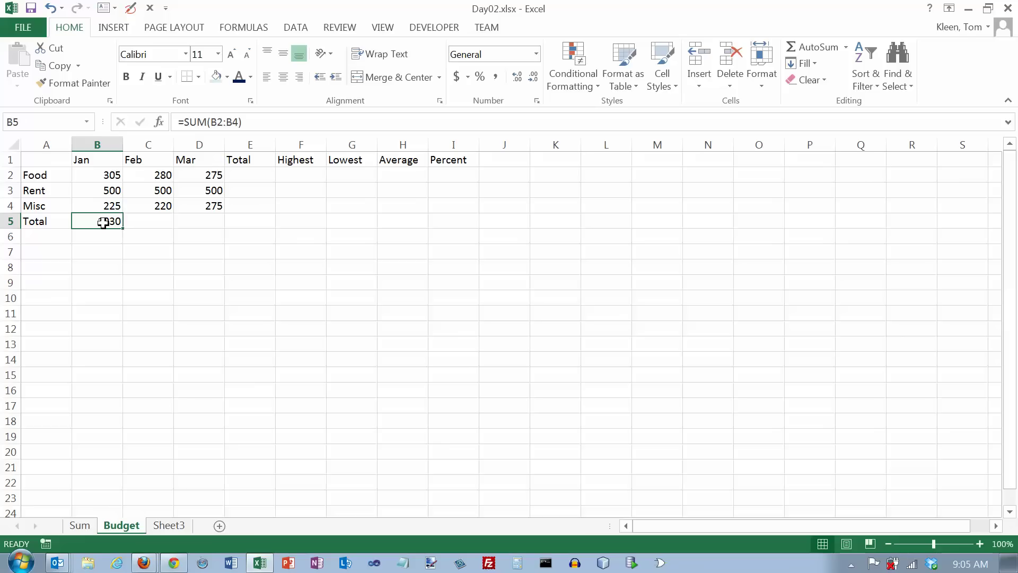
Paste a copy of B5's total formula into I13 and confirm it becomes =SUM(I10:I12).
{"action": "left_click", "coordinate": [62, 66]}
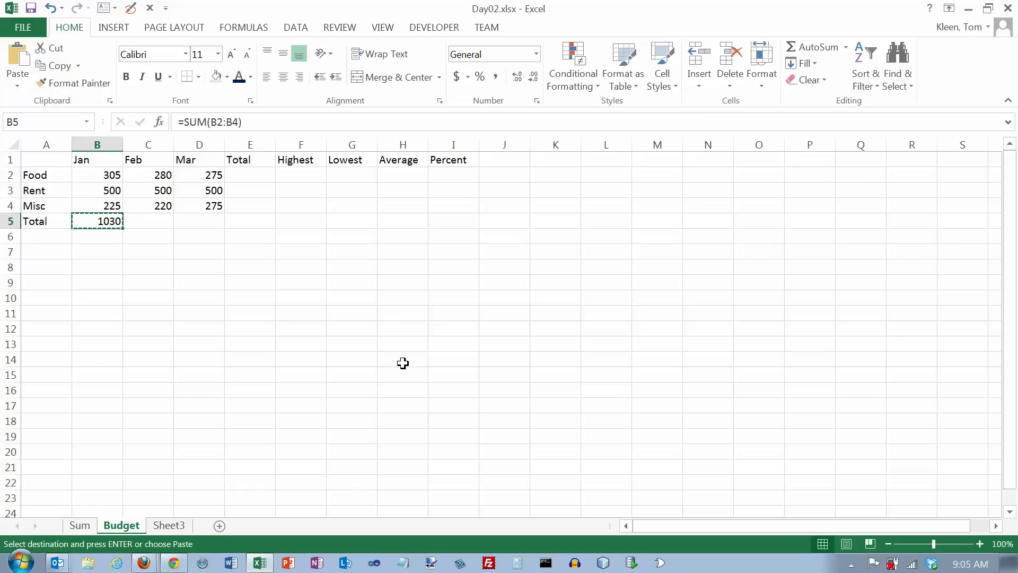
{"action": "left_click", "coordinate": [448, 344]}
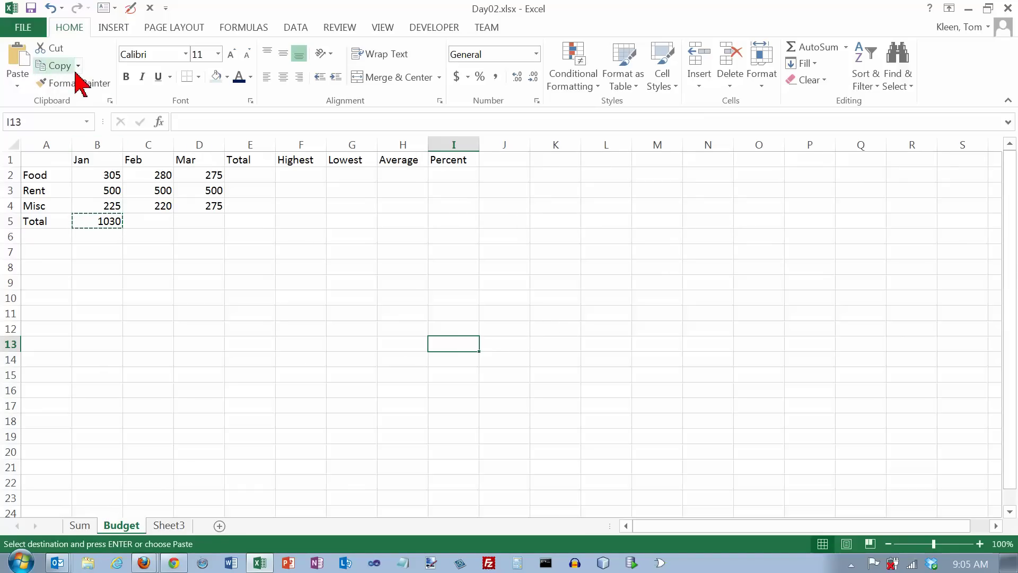
{"action": "left_click", "coordinate": [20, 74]}
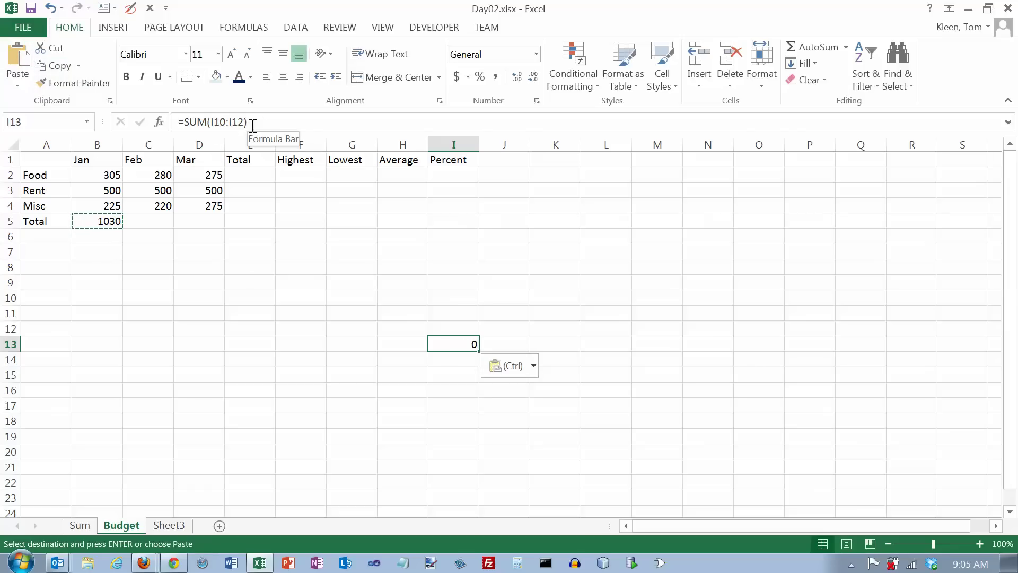
{"action": "double_click", "coordinate": [449, 345]}
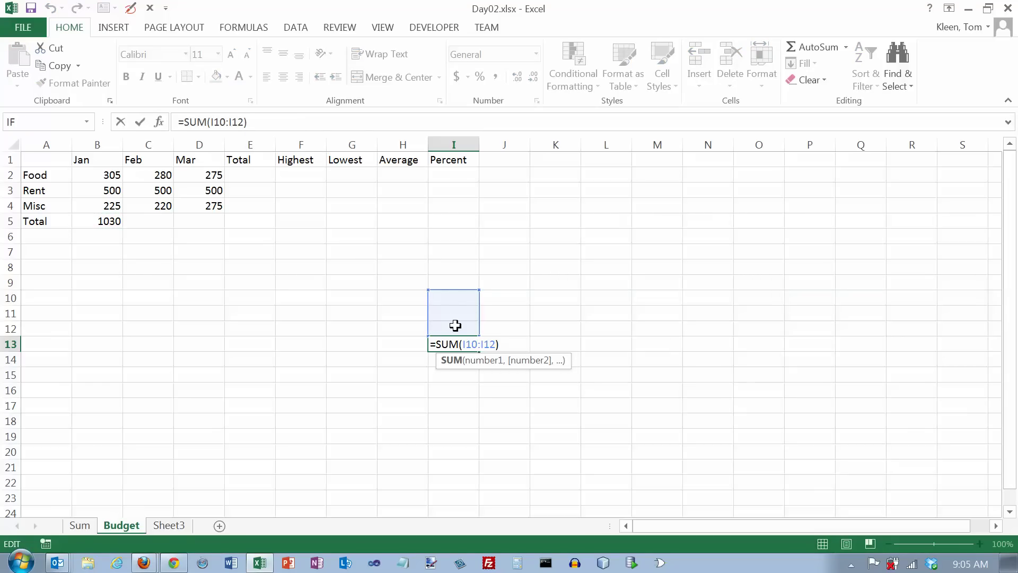
{"action": "left_click", "coordinate": [109, 222]}
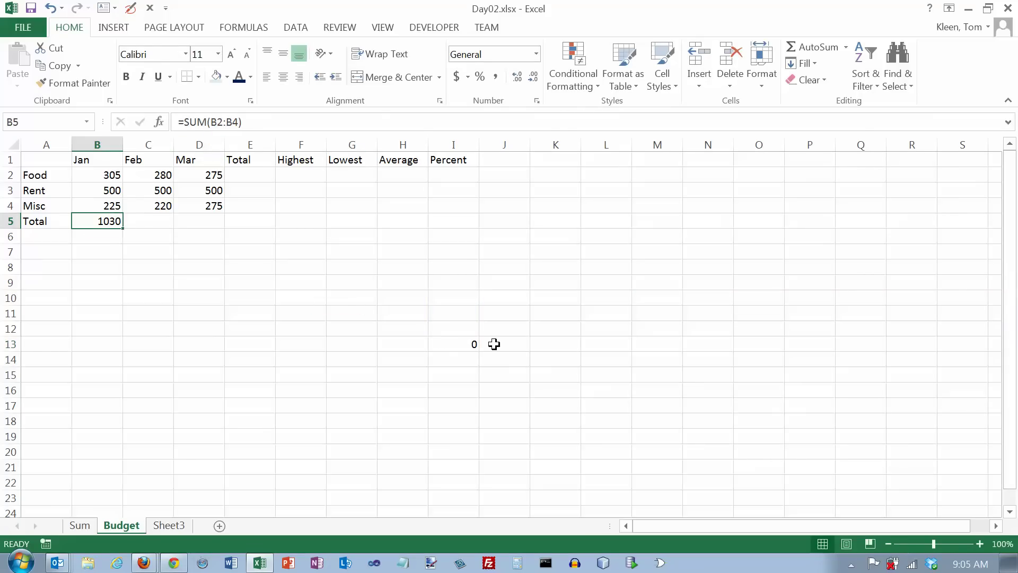
{"action": "left_click", "coordinate": [441, 344]}
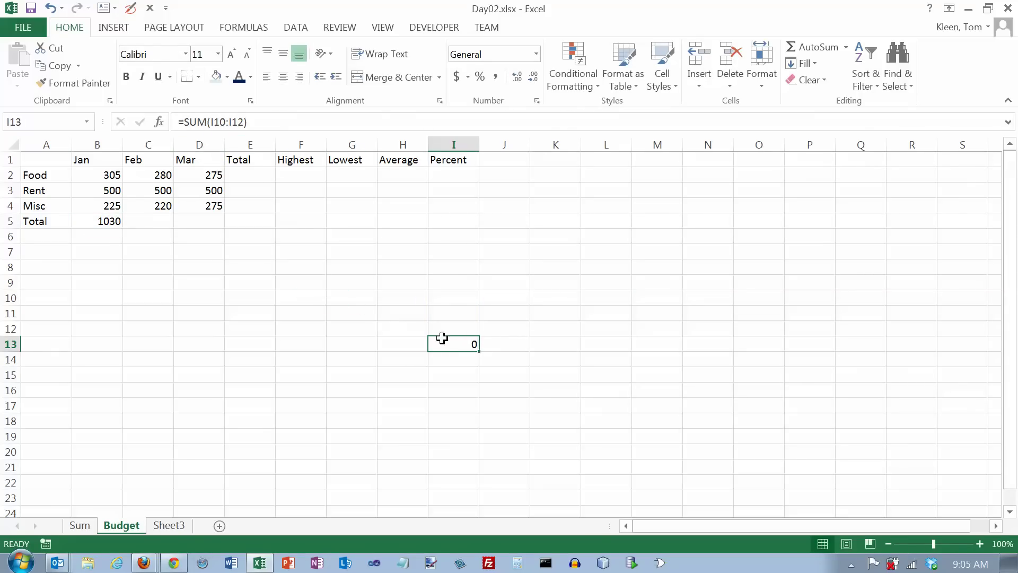
{"action": "left_click", "coordinate": [99, 222]}
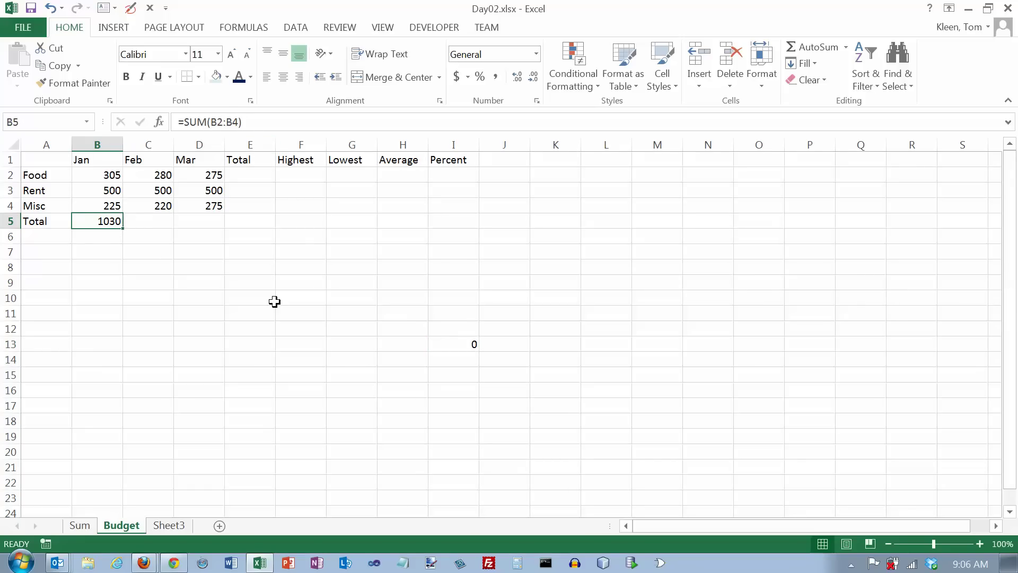
Paste another copy of B5's total formula into D17 and inspect its adjusted formula.
{"action": "left_click", "coordinate": [56, 66]}
{"action": "left_click", "coordinate": [207, 409]}
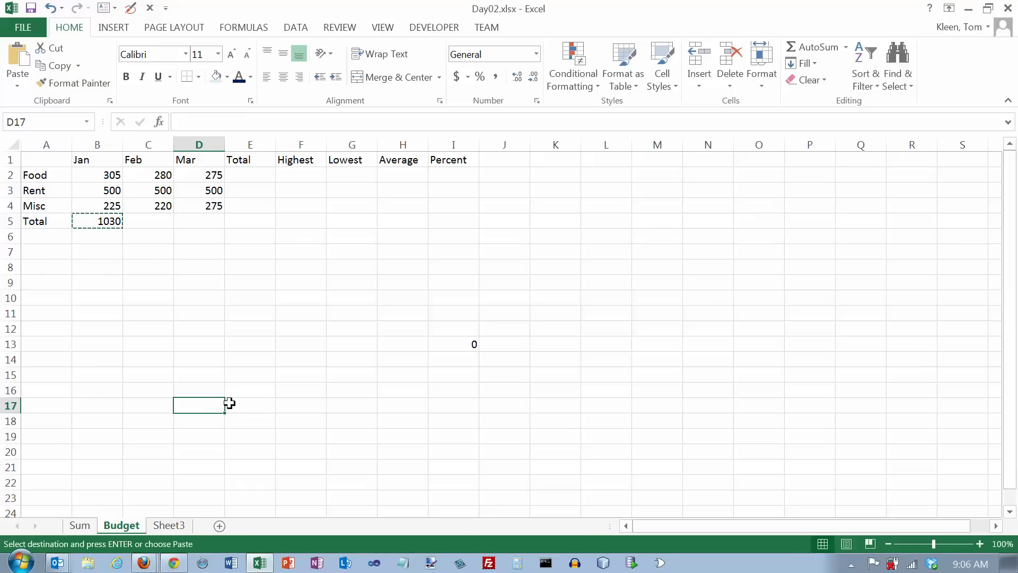
{"action": "left_click", "coordinate": [16, 59]}
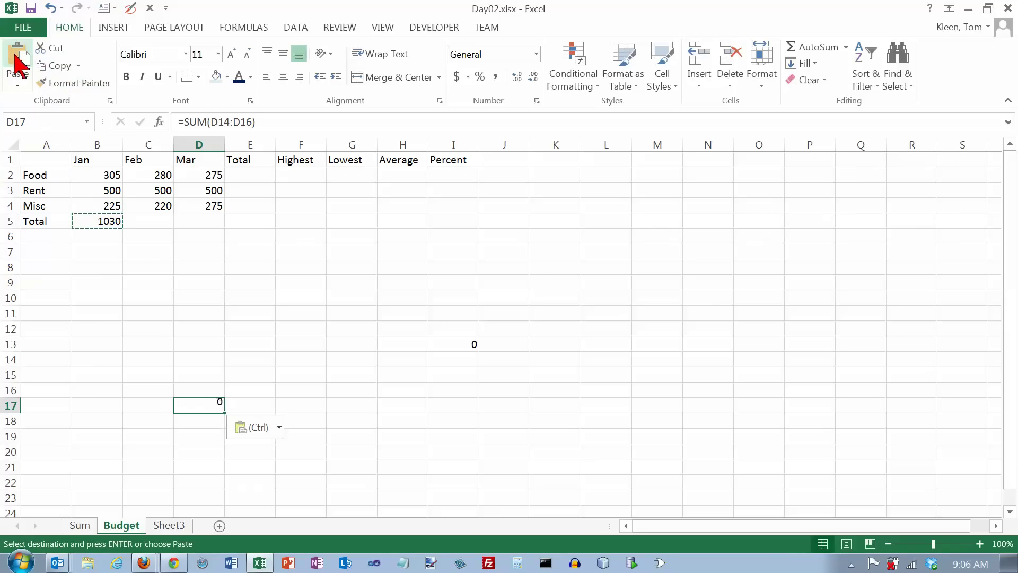
{"action": "double_click", "coordinate": [208, 404]}
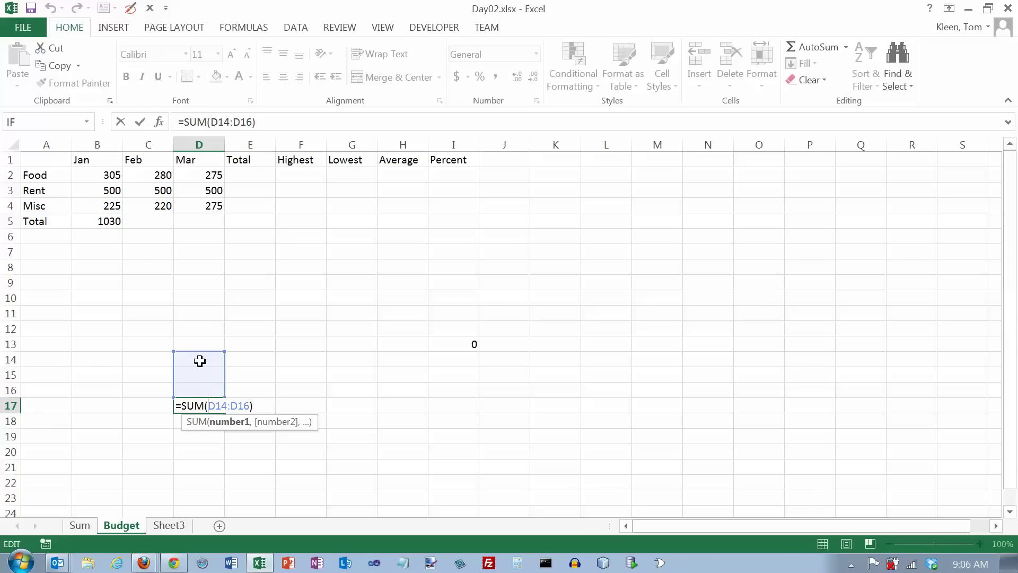
{"action": "key", "text": "ctrl+Return"}
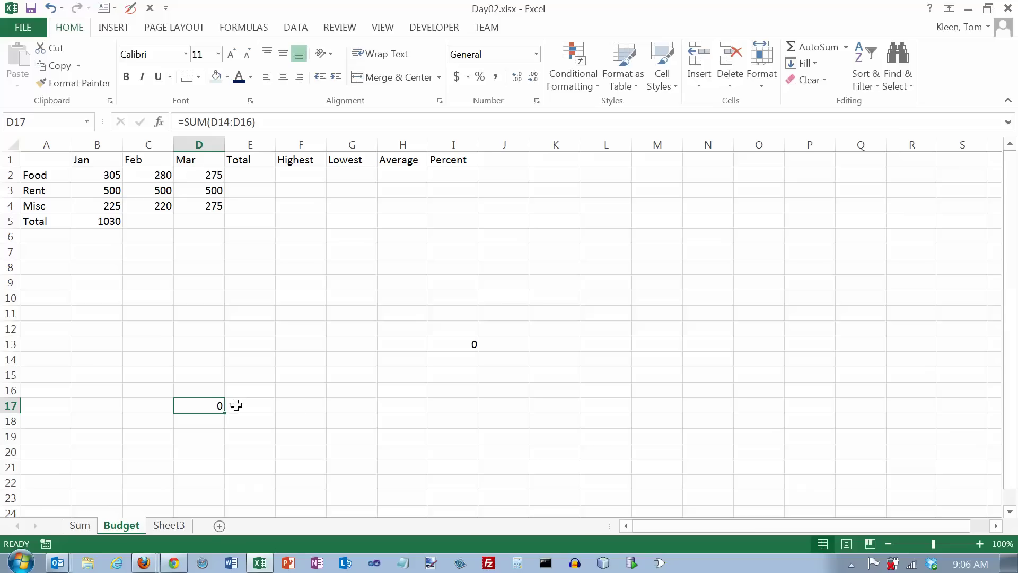
Delete the test formula copies, leaving only B5's Jan total.
{"action": "left_click", "coordinate": [459, 342]}
{"action": "key", "text": "Delete"}
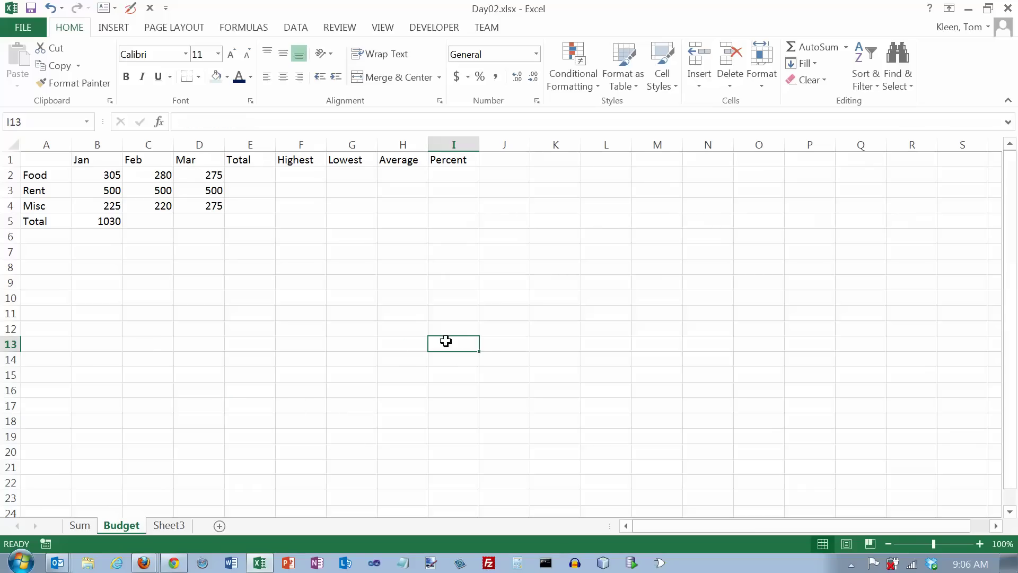
{"action": "left_click", "coordinate": [112, 221]}
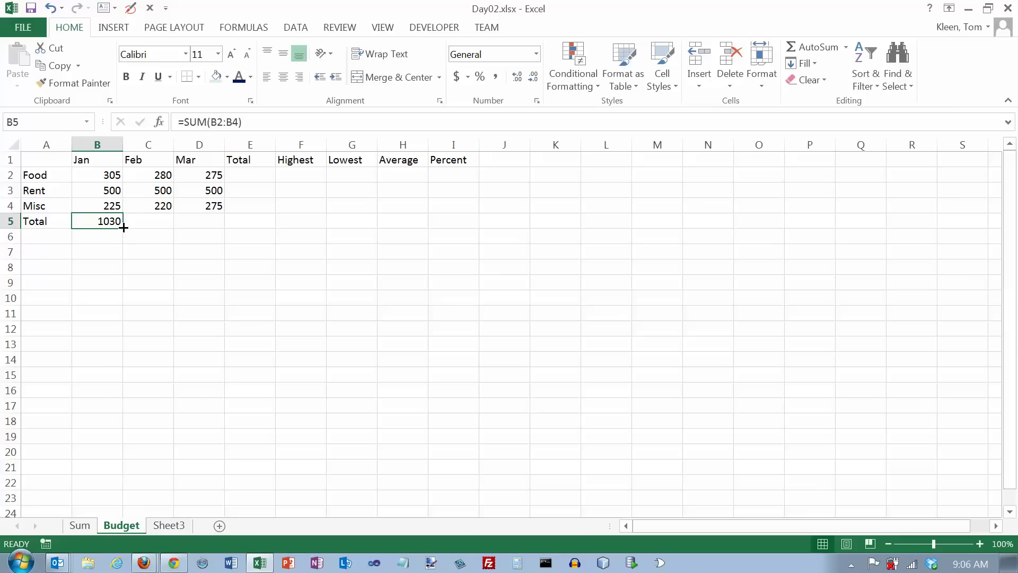
Fill B5's SUM formula across to C5:D5 and check the Feb and Mar ranges.
{"action": "left_click_drag", "start_coordinate": [124, 228], "coordinate": [215, 224]}
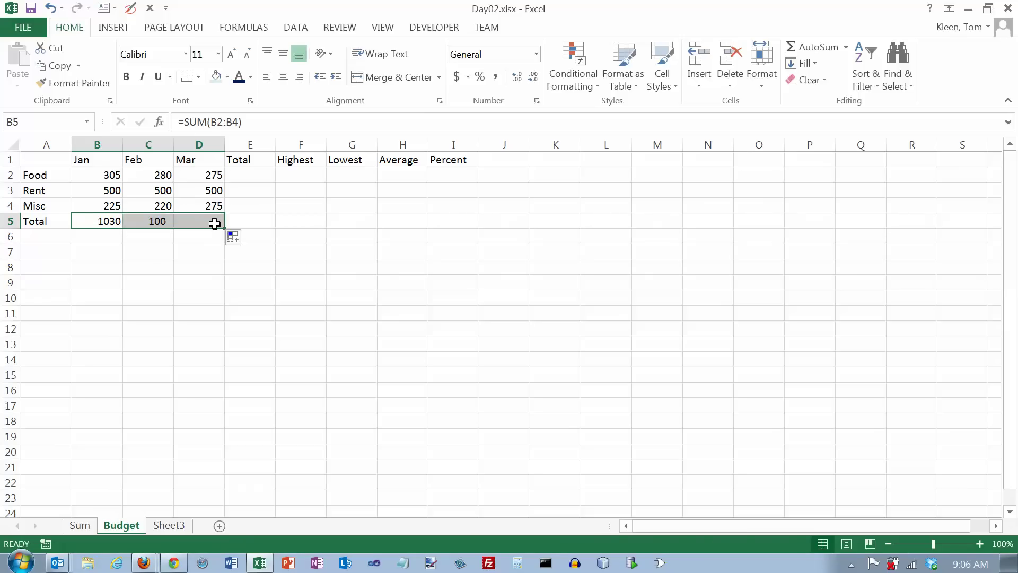
{"action": "left_click", "coordinate": [166, 220]}
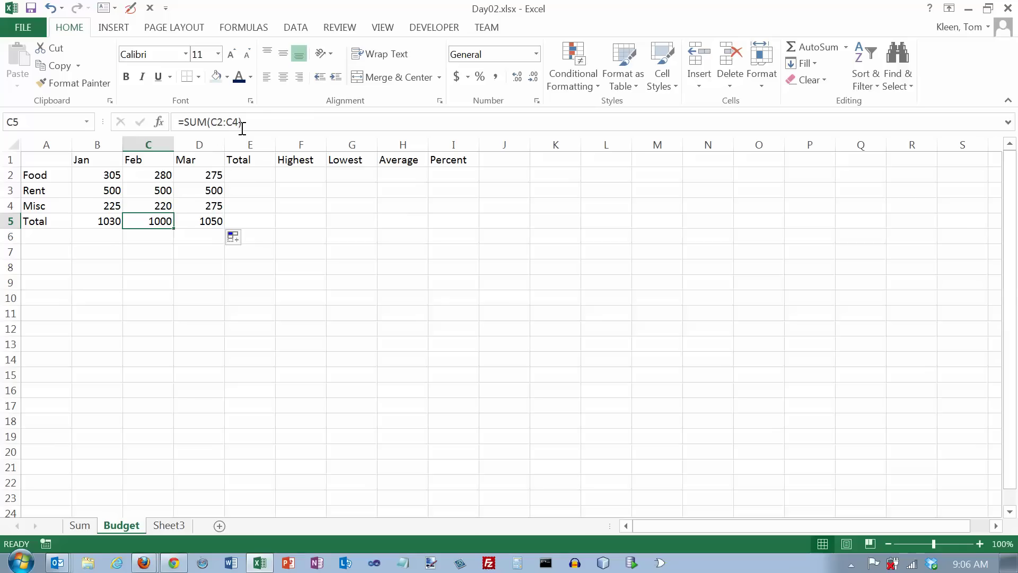
{"action": "left_click_drag", "start_coordinate": [242, 123], "coordinate": [211, 123]}
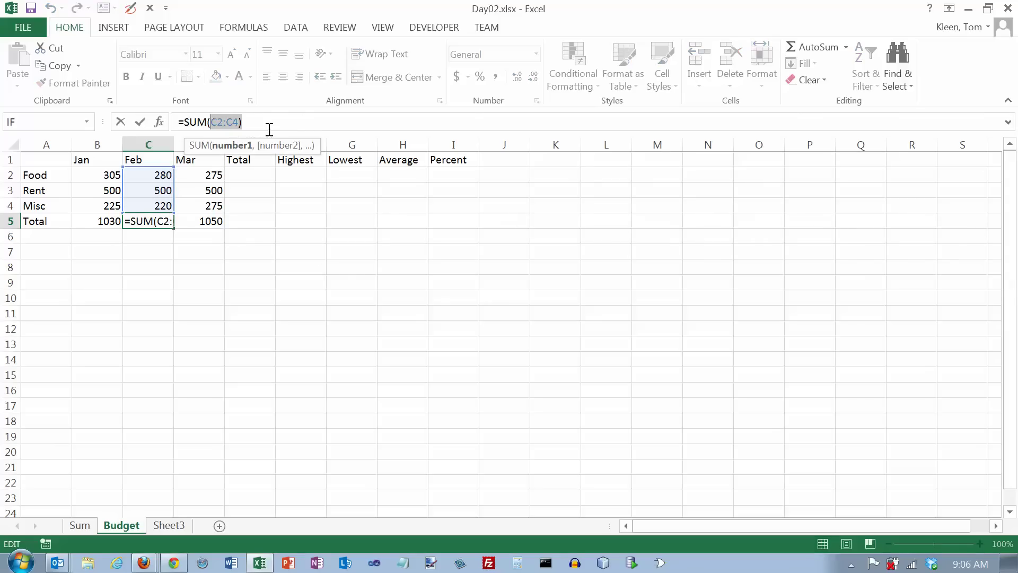
{"action": "key", "text": "Escape"}
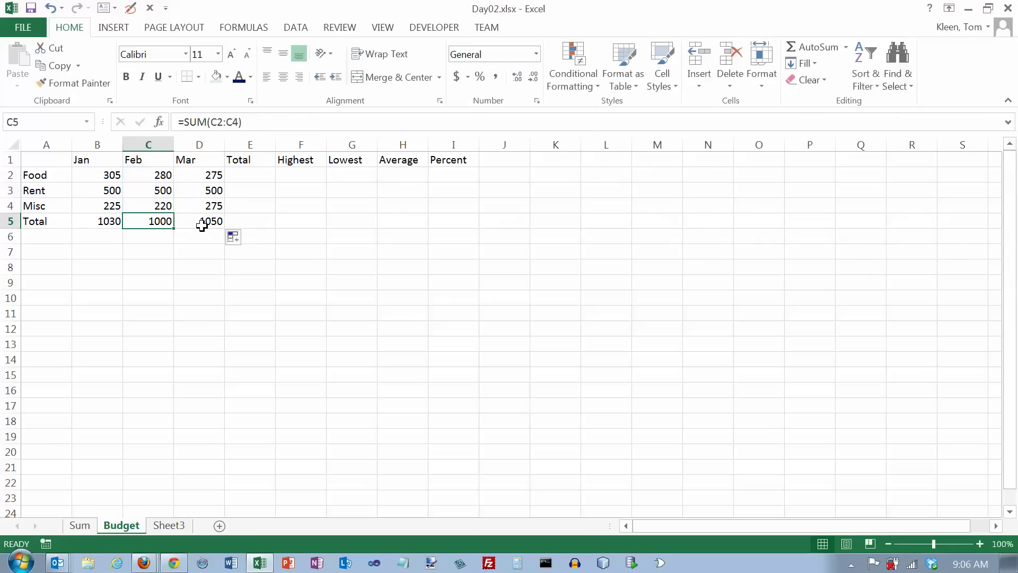
{"action": "left_click", "coordinate": [204, 222]}
{"action": "left_click_drag", "start_coordinate": [245, 123], "coordinate": [211, 123]}
{"action": "key", "text": "Escape"}
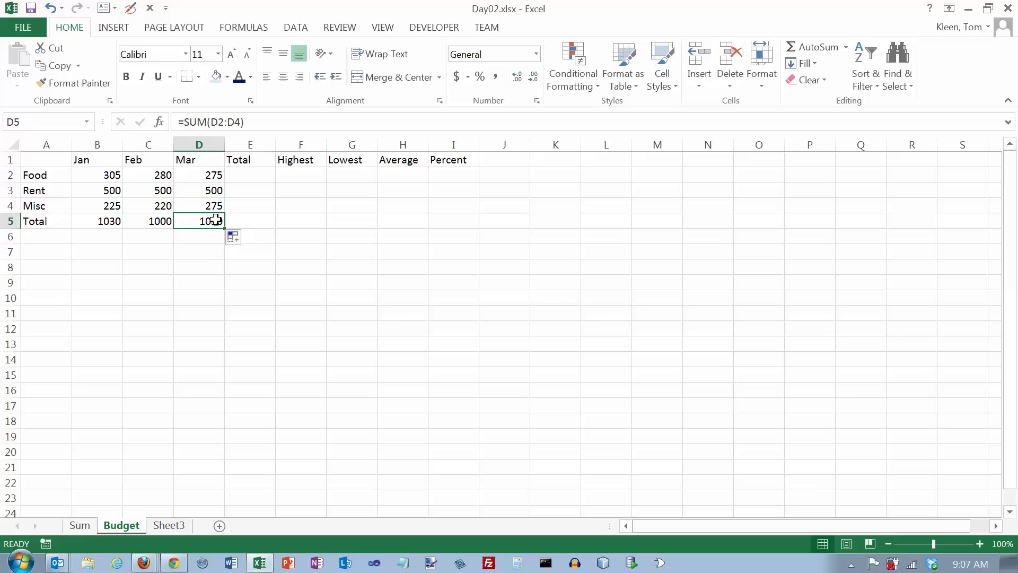
Review the Jan, Feb and Mar totals (1030, 1000, 1050) and select B5:D5.
{"action": "left_click", "coordinate": [111, 221]}
{"action": "left_click", "coordinate": [156, 223]}
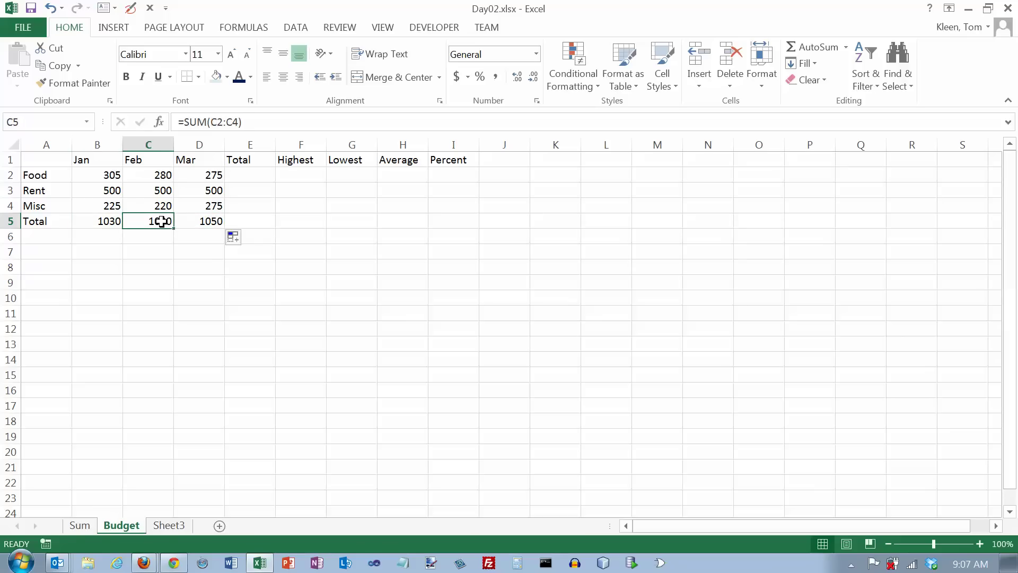
{"action": "left_click", "coordinate": [201, 222]}
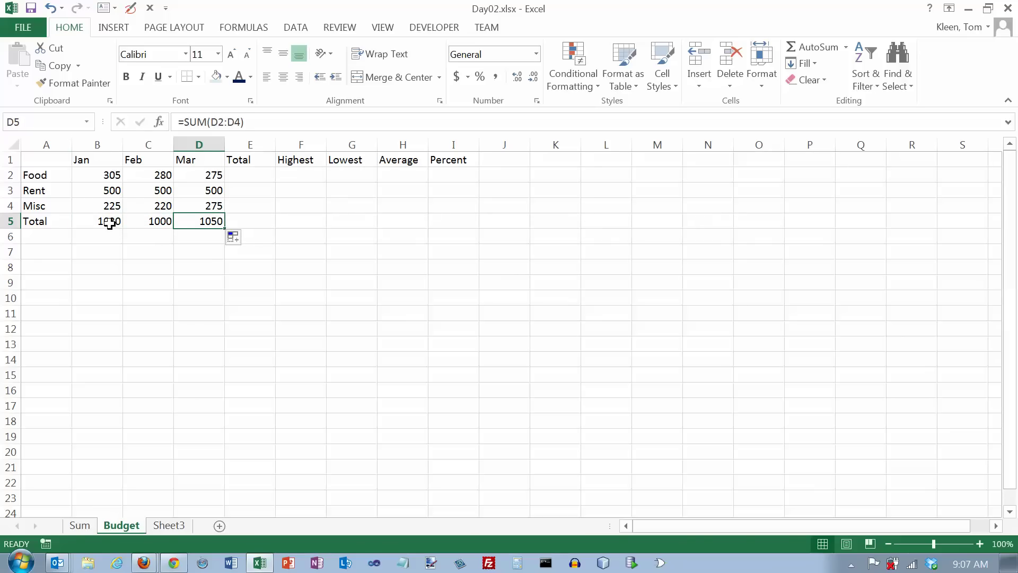
{"action": "left_click_drag", "start_coordinate": [109, 220], "coordinate": [204, 224]}
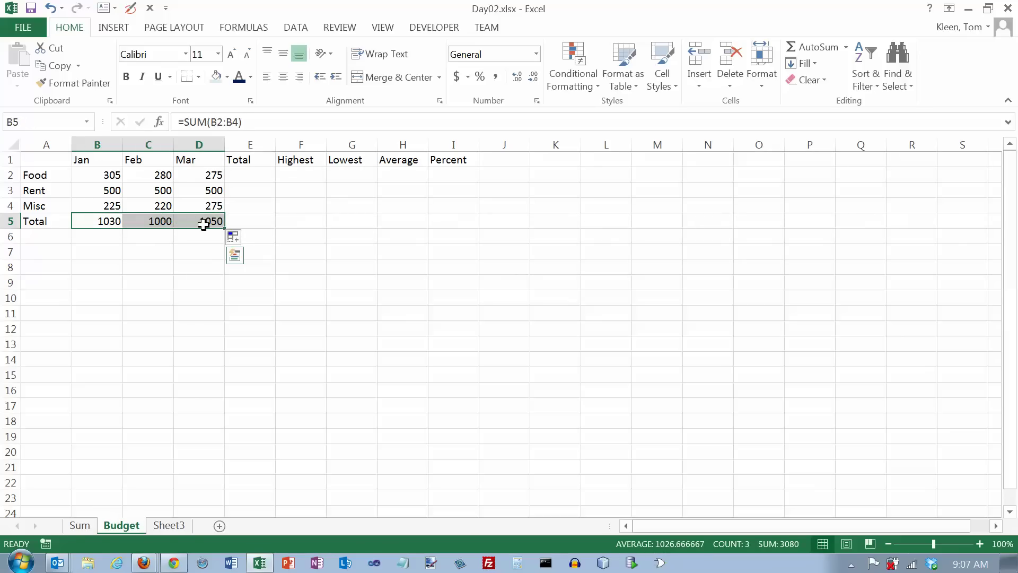
{"action": "key", "text": "Delete"}
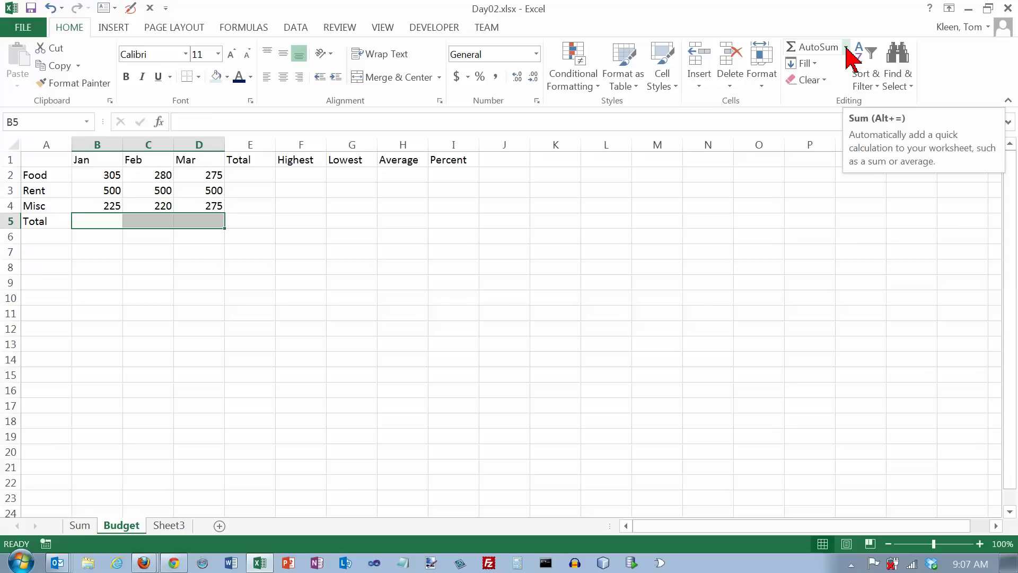
{"action": "left_click", "coordinate": [816, 48]}
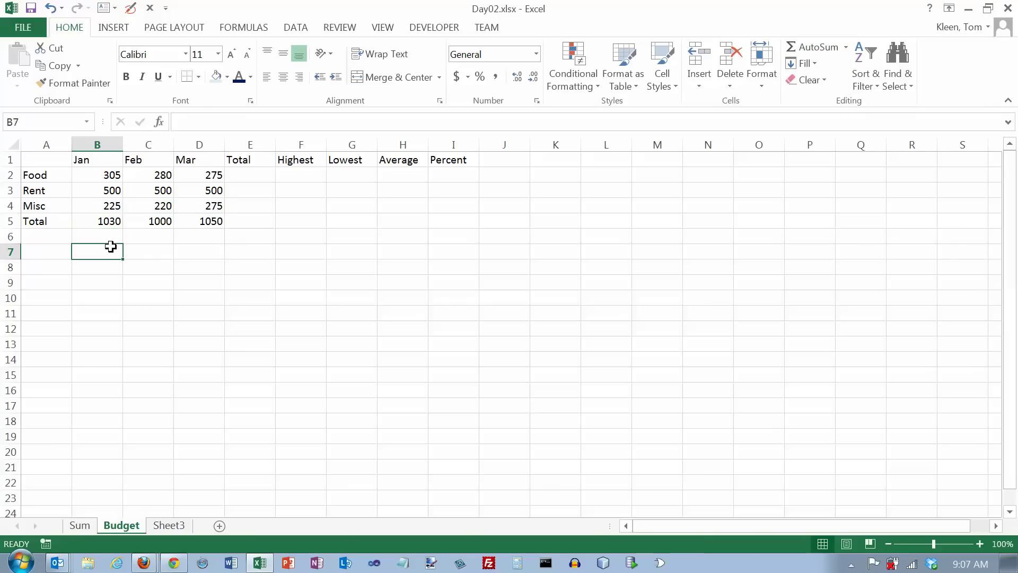
{"action": "left_click", "coordinate": [112, 218]}
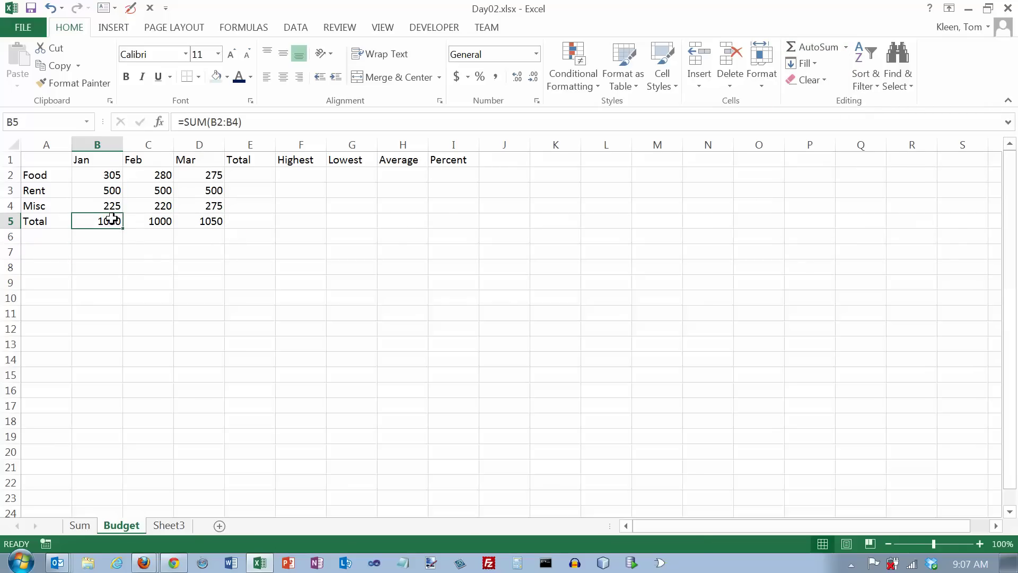
{"action": "left_click", "coordinate": [157, 221]}
{"action": "left_click", "coordinate": [204, 221]}
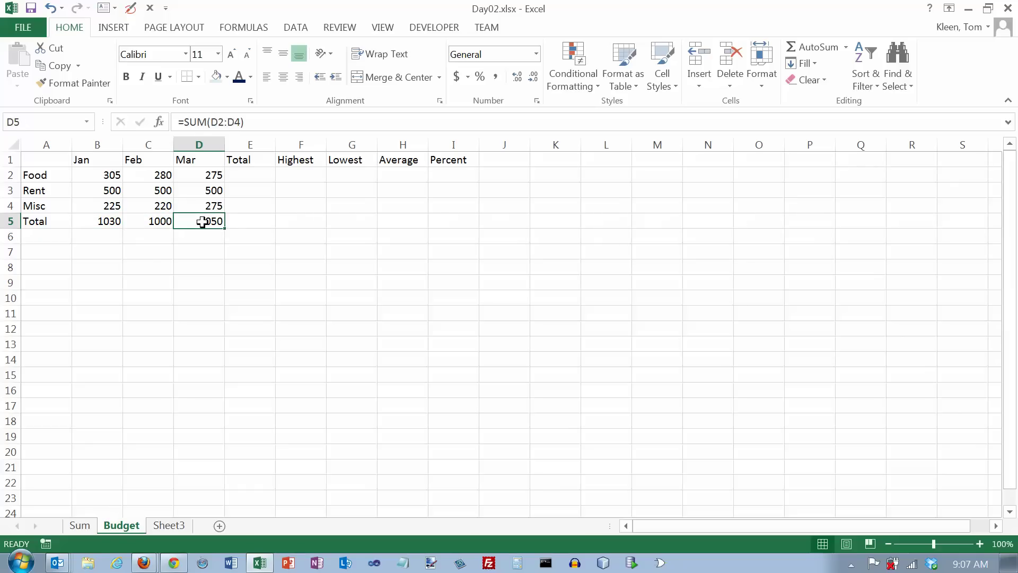
{"action": "left_click", "coordinate": [113, 220]}
{"action": "left_click", "coordinate": [146, 221]}
{"action": "left_click", "coordinate": [205, 221]}
AutoSum E2:E5 to create row totals for Food, Rent, Misc and Total.
{"action": "left_click", "coordinate": [263, 175]}
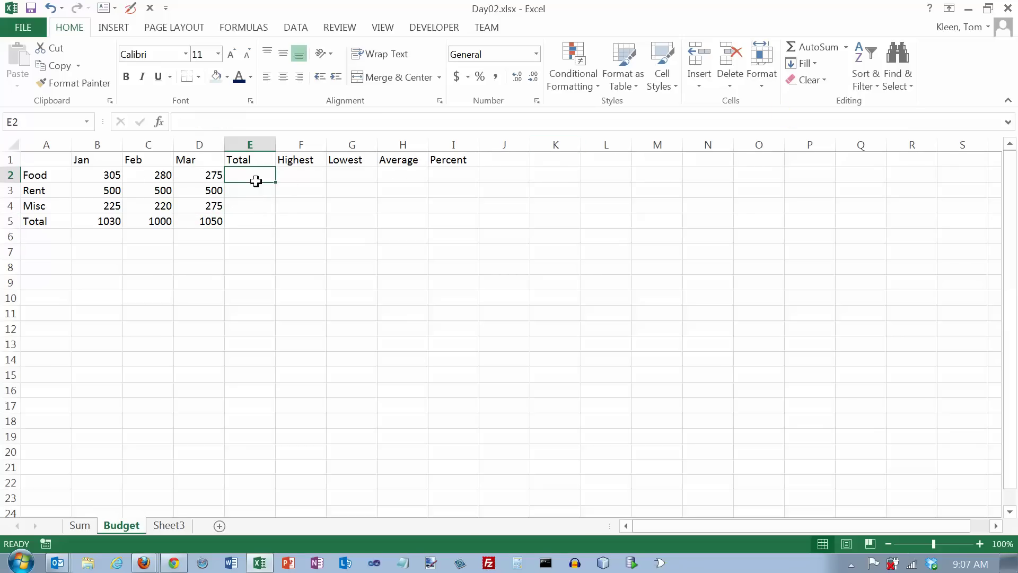
{"action": "left_click_drag", "start_coordinate": [256, 182], "coordinate": [256, 216]}
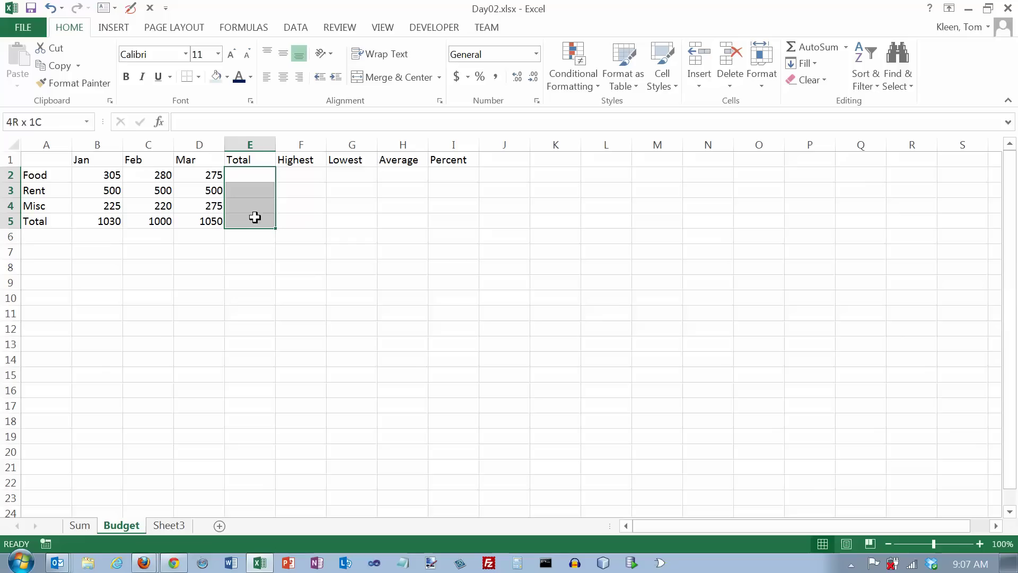
{"action": "left_click", "coordinate": [817, 48]}
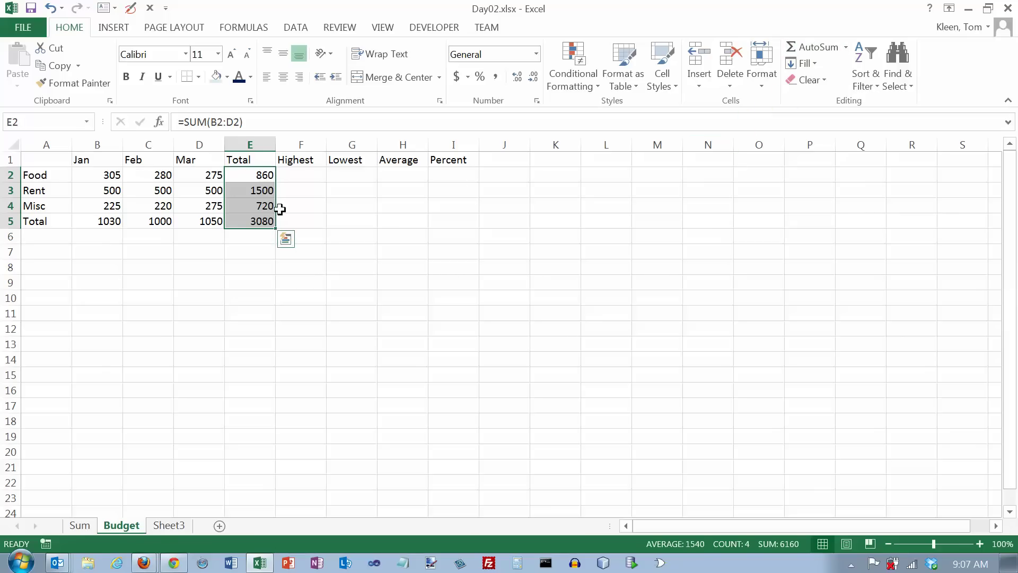
{"action": "left_click", "coordinate": [235, 269]}
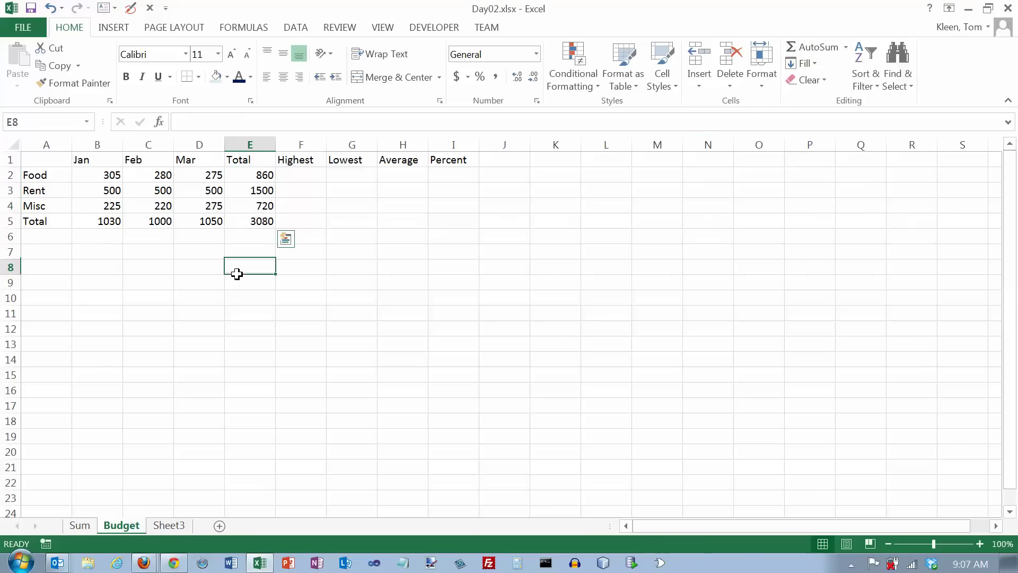
Verify each Total column SUM formula: 860, 1500, 720 and 3080.
{"action": "double_click", "coordinate": [260, 175]}
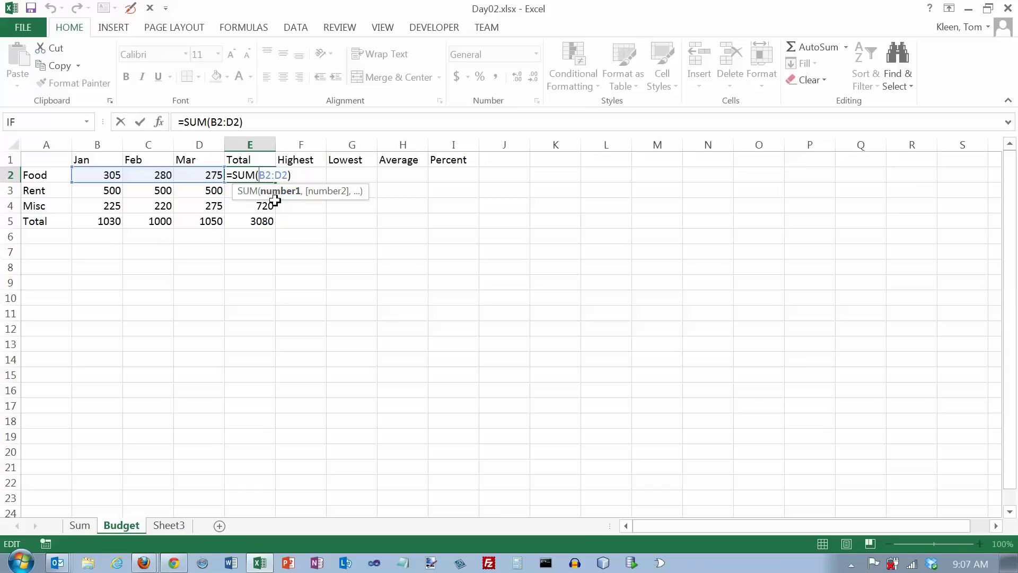
{"action": "key", "text": "Escape"}
{"action": "double_click", "coordinate": [255, 190]}
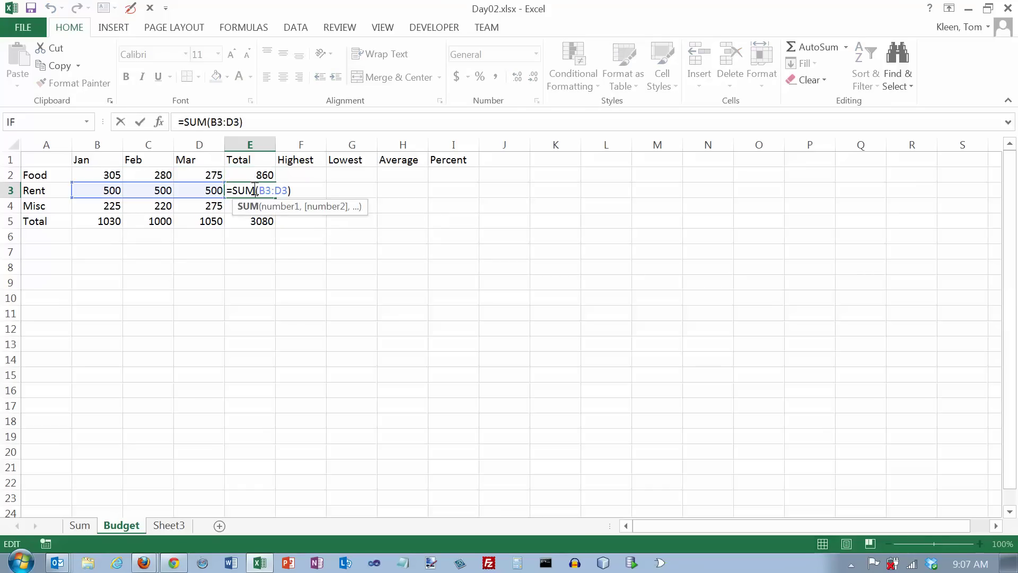
{"action": "key", "text": "Escape"}
{"action": "double_click", "coordinate": [253, 206]}
{"action": "key", "text": "Escape"}
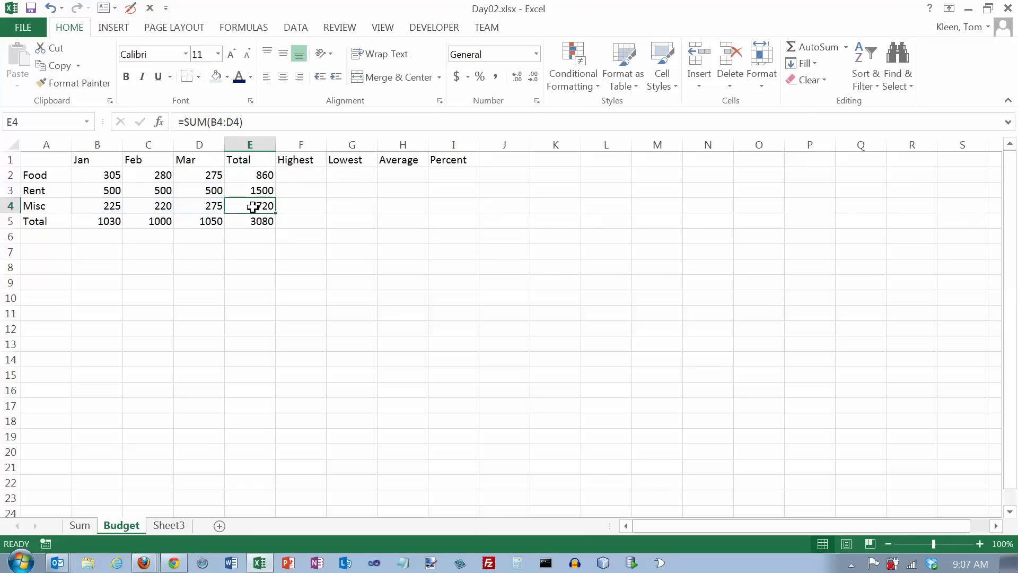
{"action": "double_click", "coordinate": [255, 221]}
{"action": "key", "text": "Escape"}
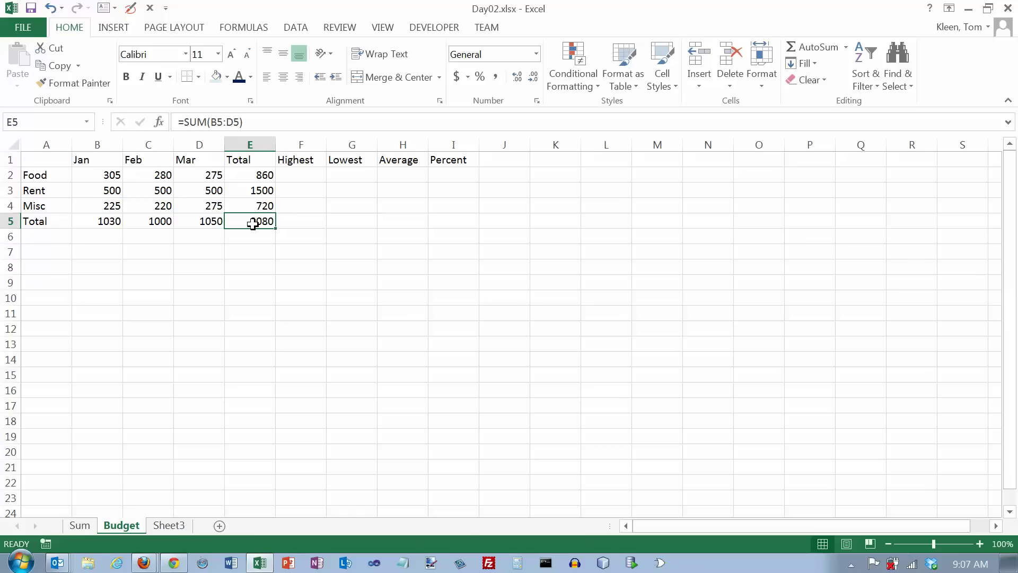
Enter =MAX(B2:D2) in F2 for the Food row's highest value, 305.
{"action": "left_click", "coordinate": [307, 172]}
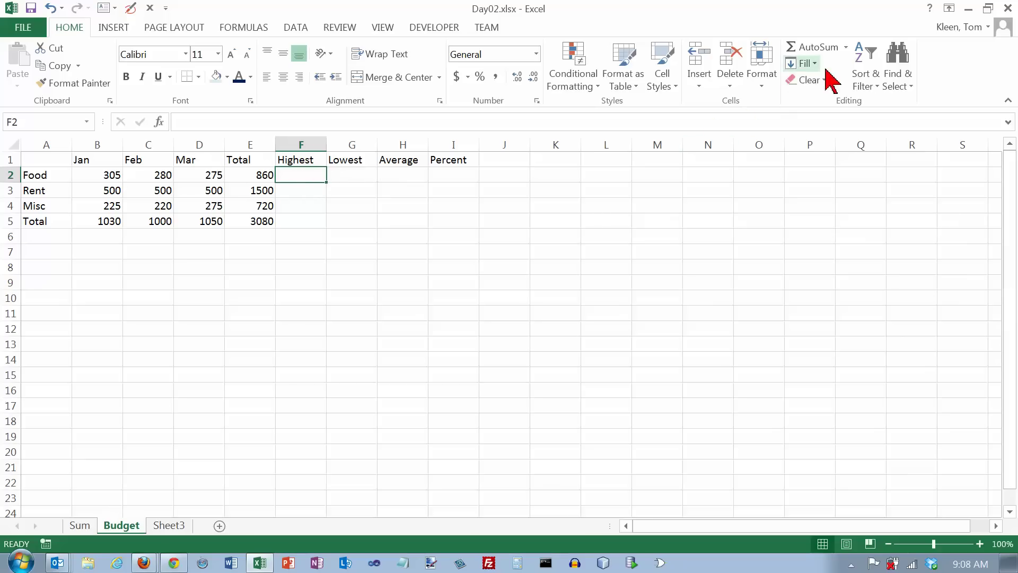
{"action": "left_click", "coordinate": [846, 48]}
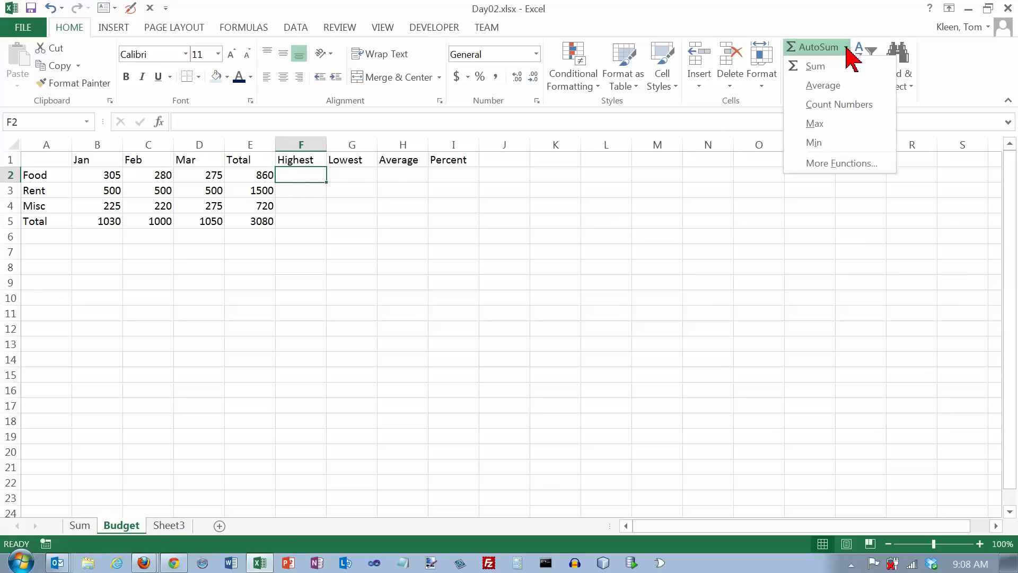
{"action": "left_click", "coordinate": [829, 125]}
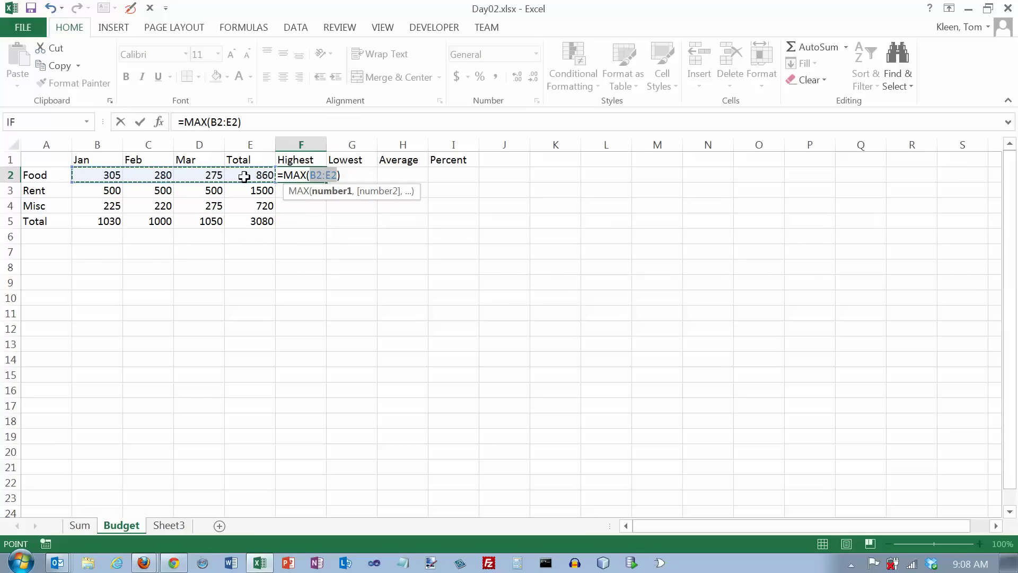
{"action": "left_click", "coordinate": [105, 176]}
{"action": "left_click_drag", "start_coordinate": [105, 176], "coordinate": [206, 176]}
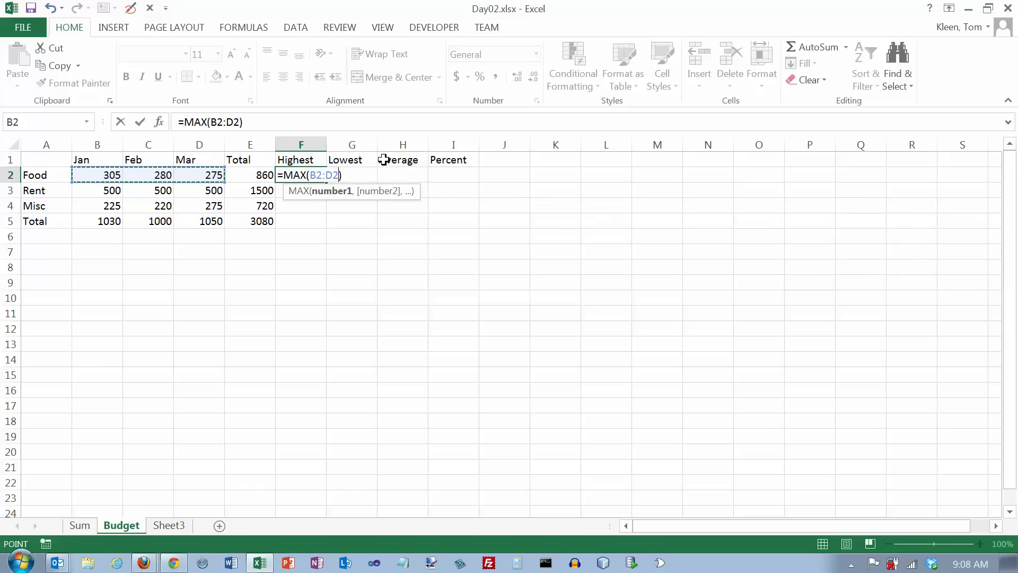
{"action": "key", "text": "Return"}
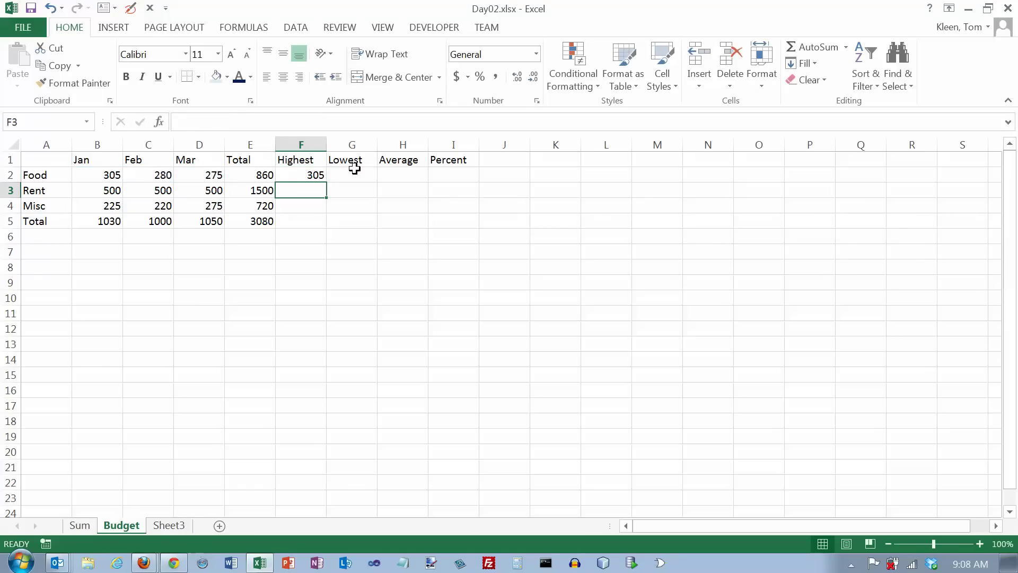
Fill the MAX formula down to F5 and verify 500, 275 and 1050.
{"action": "left_click", "coordinate": [314, 170]}
{"action": "left_click_drag", "start_coordinate": [327, 182], "coordinate": [327, 227]}
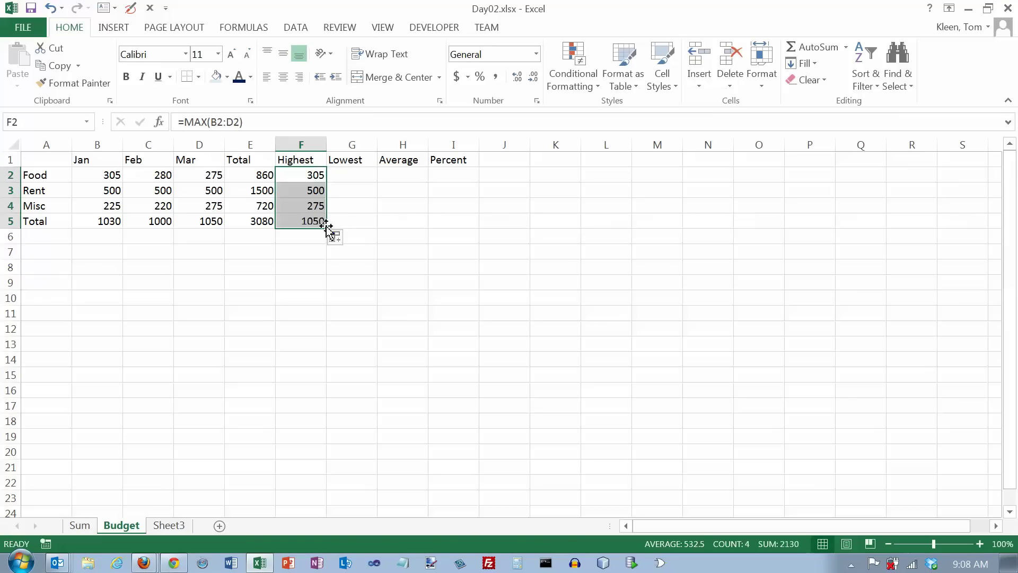
{"action": "left_click", "coordinate": [313, 177]}
{"action": "double_click", "coordinate": [314, 190]}
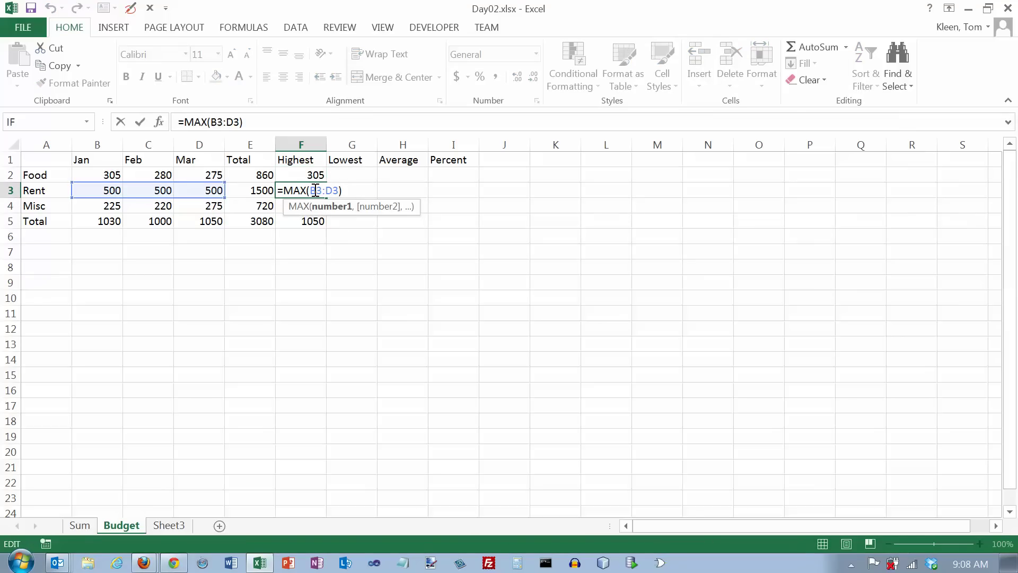
{"action": "key", "text": "Escape"}
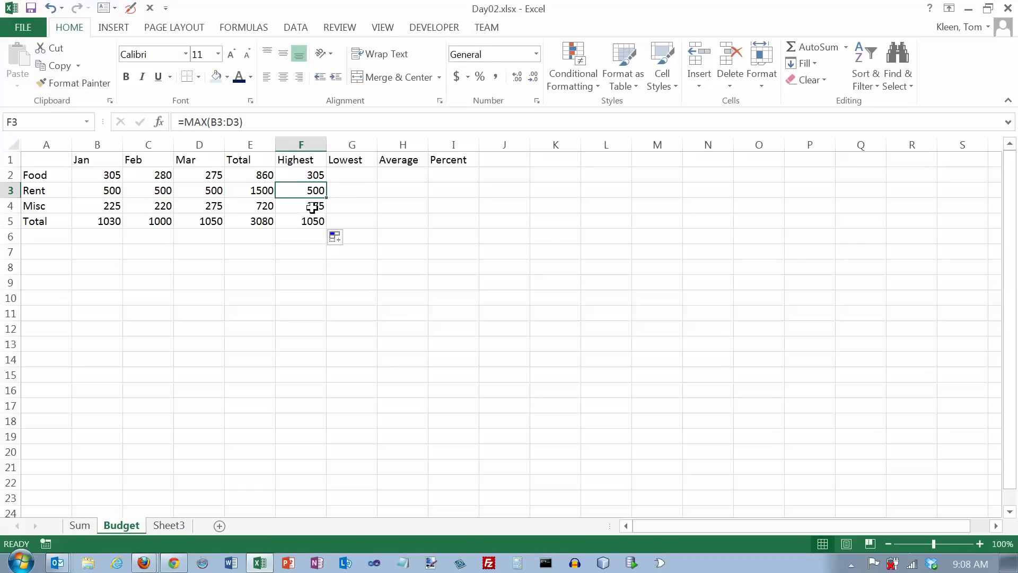
{"action": "double_click", "coordinate": [314, 207]}
{"action": "key", "text": "Escape"}
{"action": "double_click", "coordinate": [312, 221]}
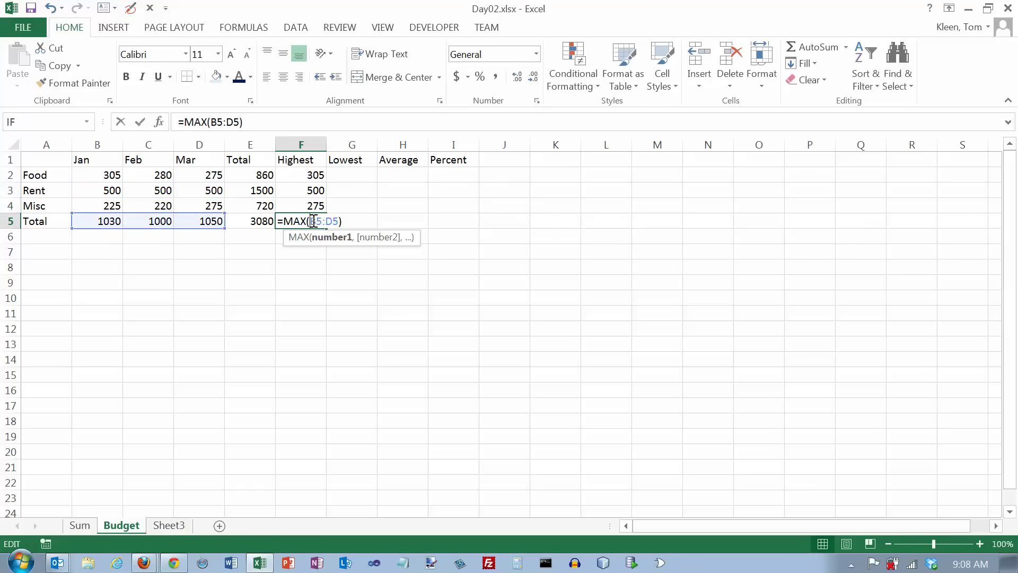
{"action": "key", "text": "Escape"}
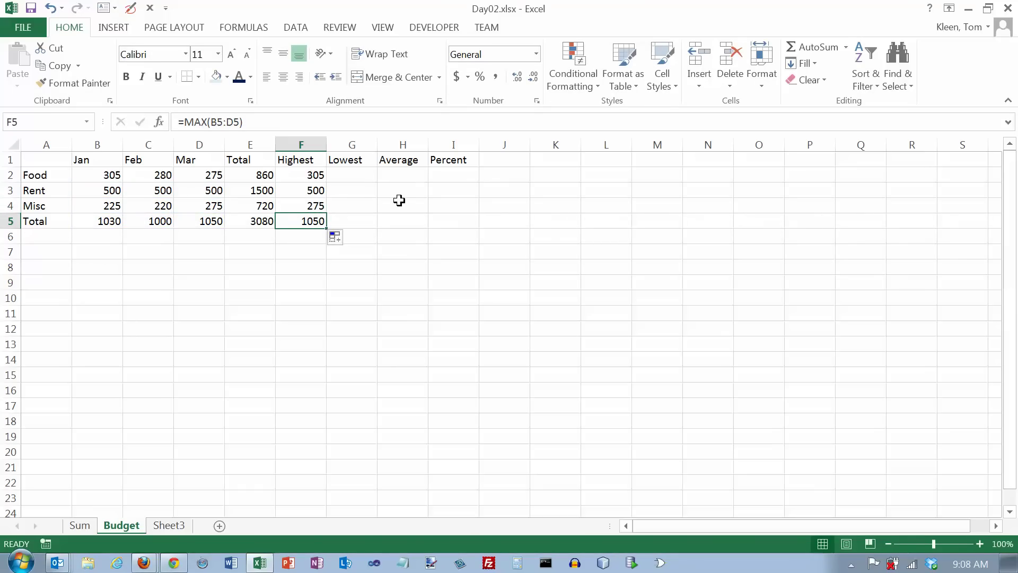
{"action": "left_click", "coordinate": [358, 177]}
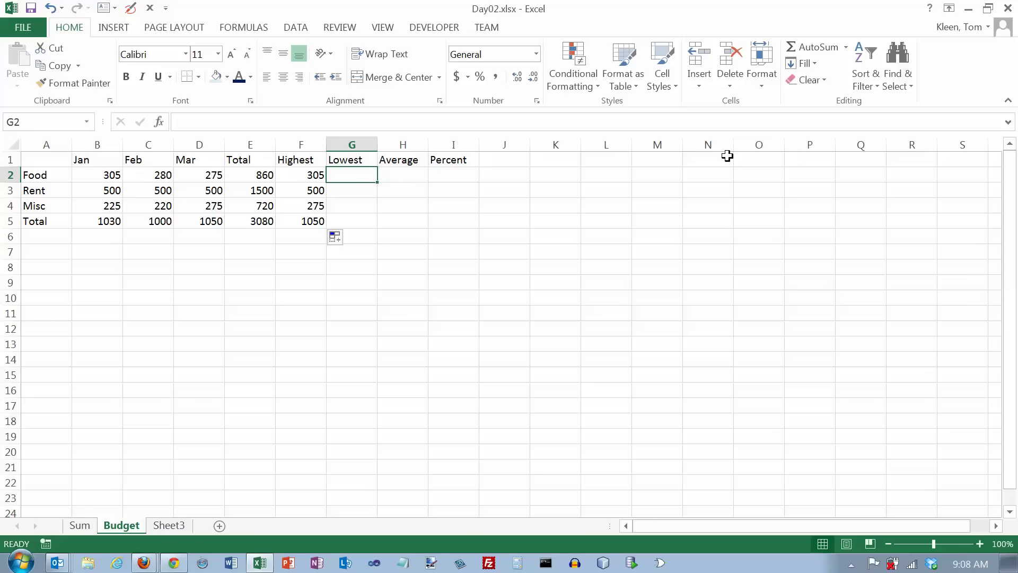
Enter =MIN(B2:D2) in G2 and fill it down to G5 (275, 500, 220, 1000).
{"action": "left_click", "coordinate": [845, 47]}
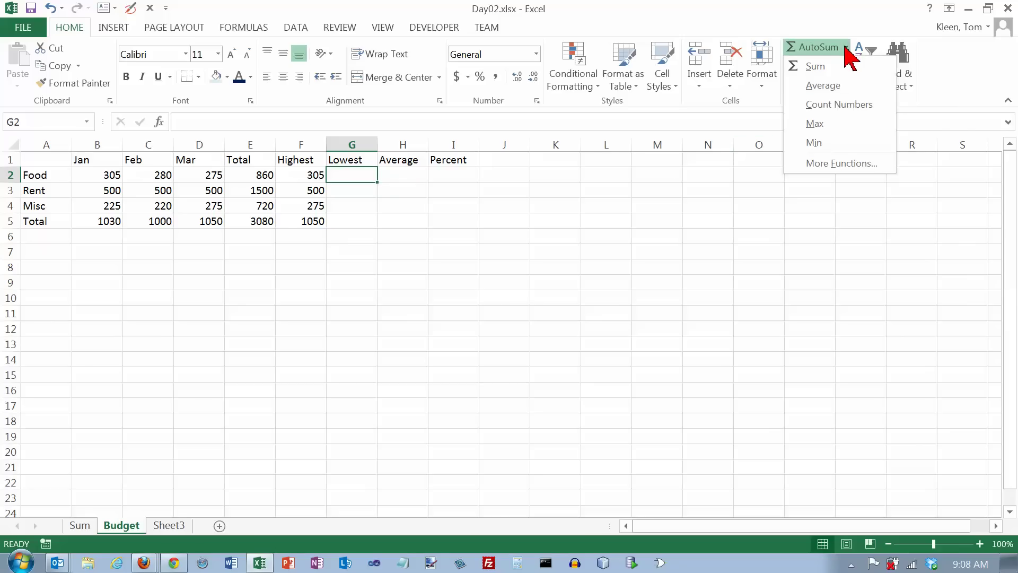
{"action": "left_click", "coordinate": [831, 144]}
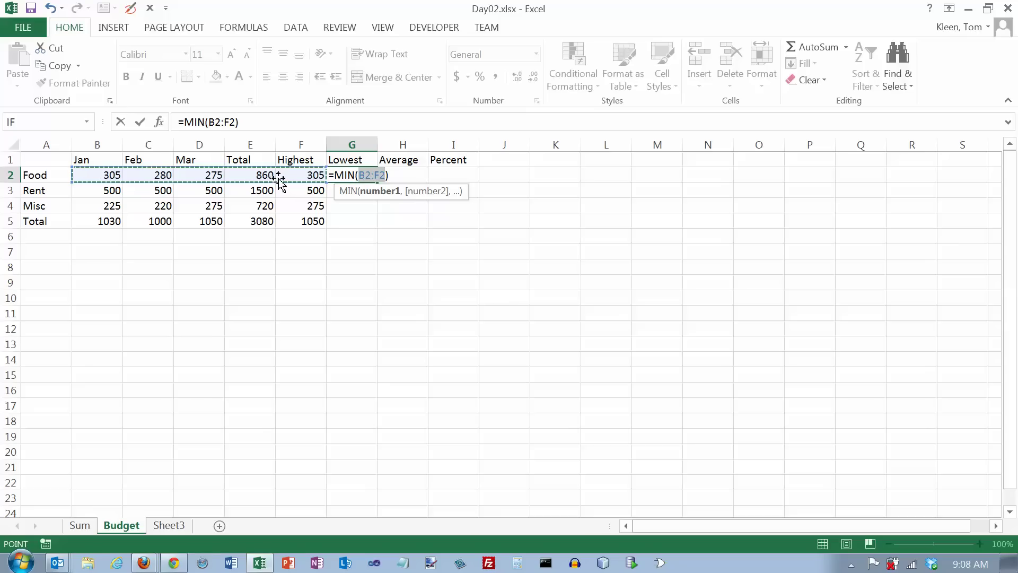
{"action": "left_click_drag", "start_coordinate": [107, 175], "coordinate": [202, 177]}
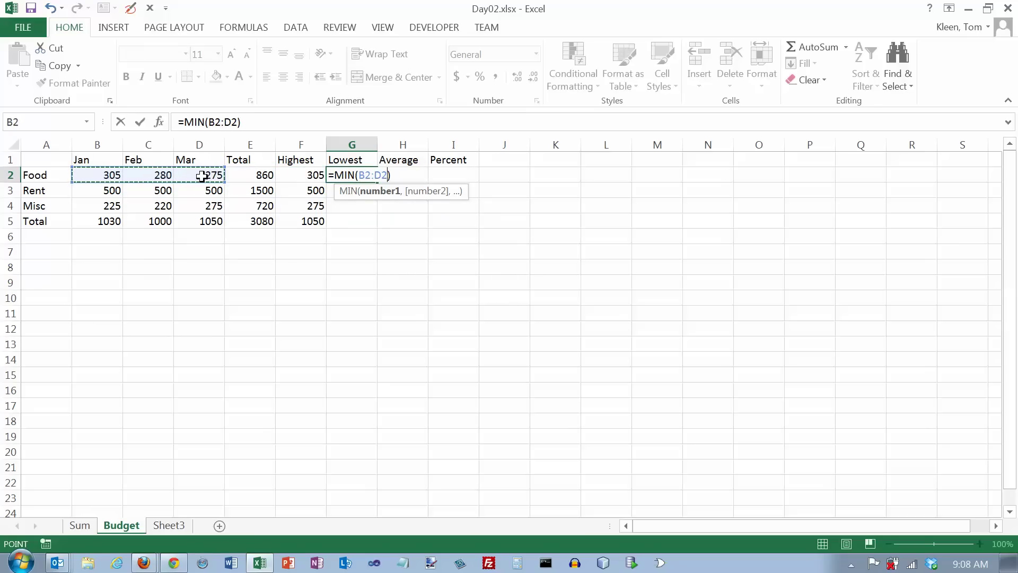
{"action": "key", "text": "Return"}
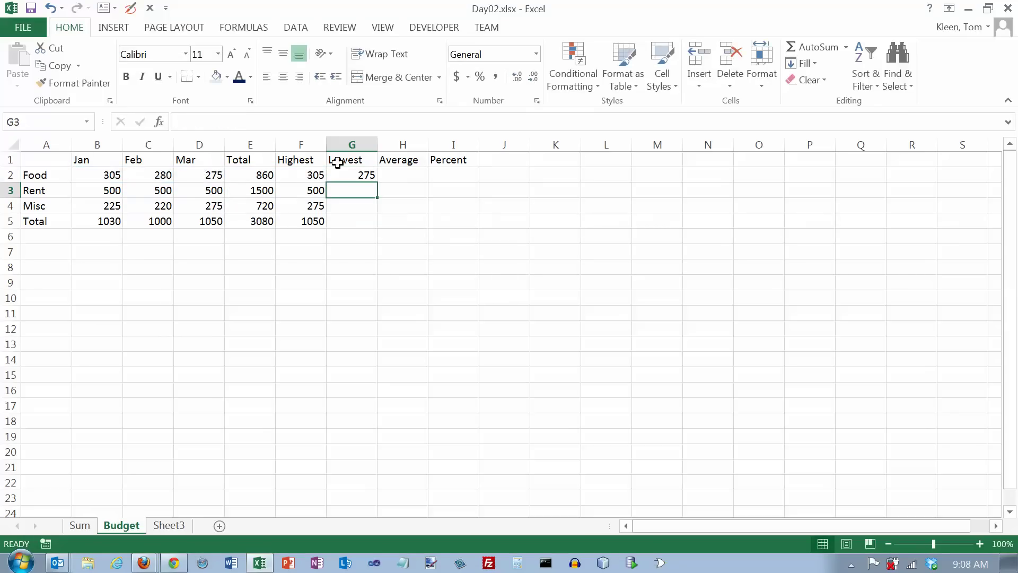
{"action": "left_click", "coordinate": [356, 173]}
{"action": "left_click_drag", "start_coordinate": [377, 182], "coordinate": [373, 229]}
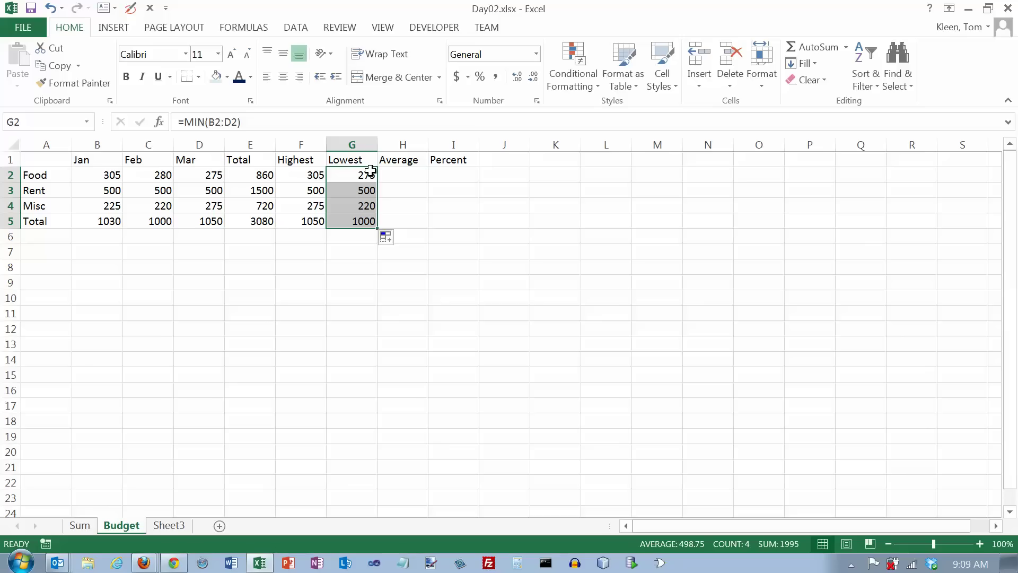
{"action": "left_click", "coordinate": [407, 173]}
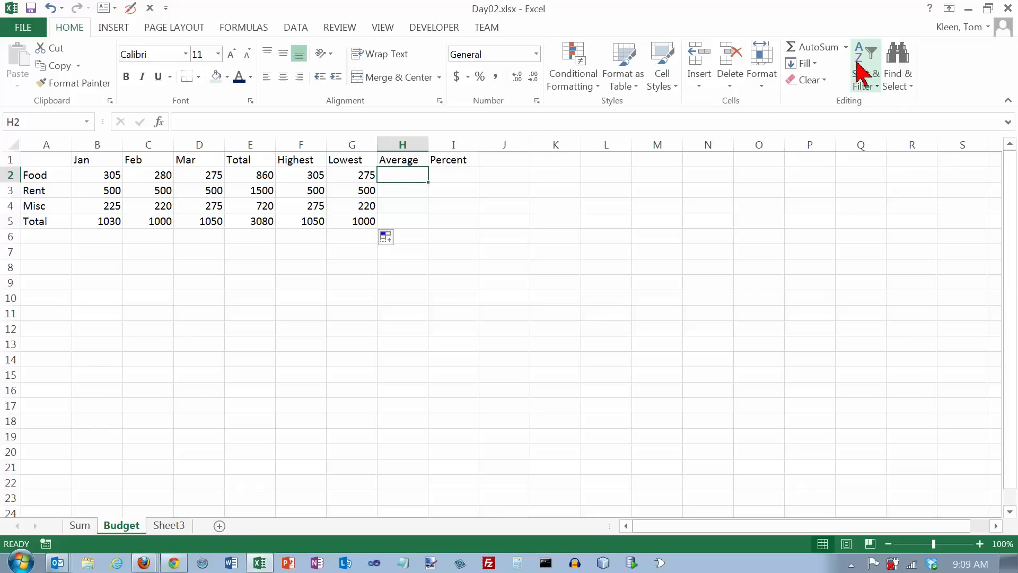
Enter =AVERAGE(B2:D2) in H2 and fill it down to H5.
{"action": "left_click", "coordinate": [846, 47]}
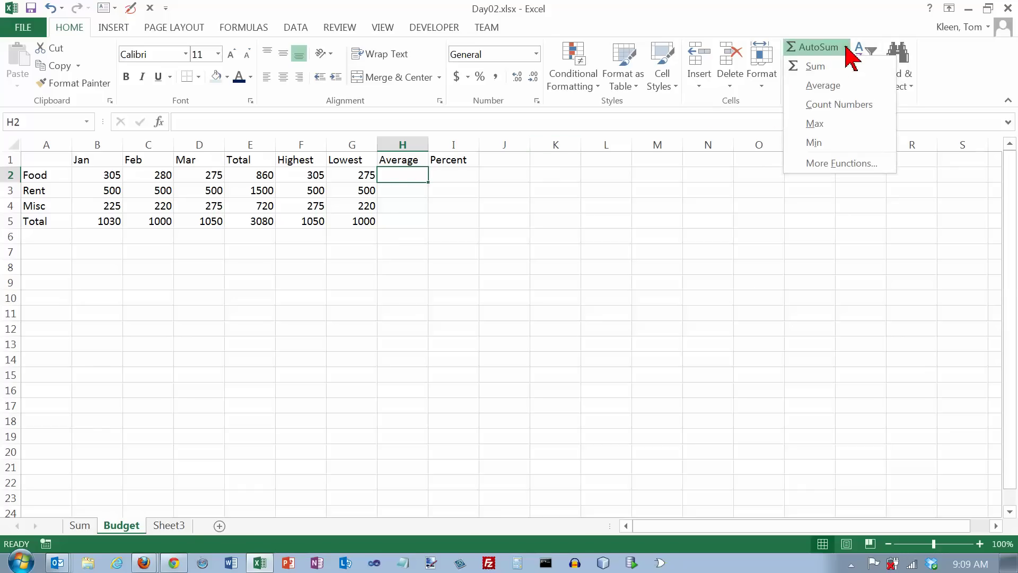
{"action": "left_click", "coordinate": [831, 79]}
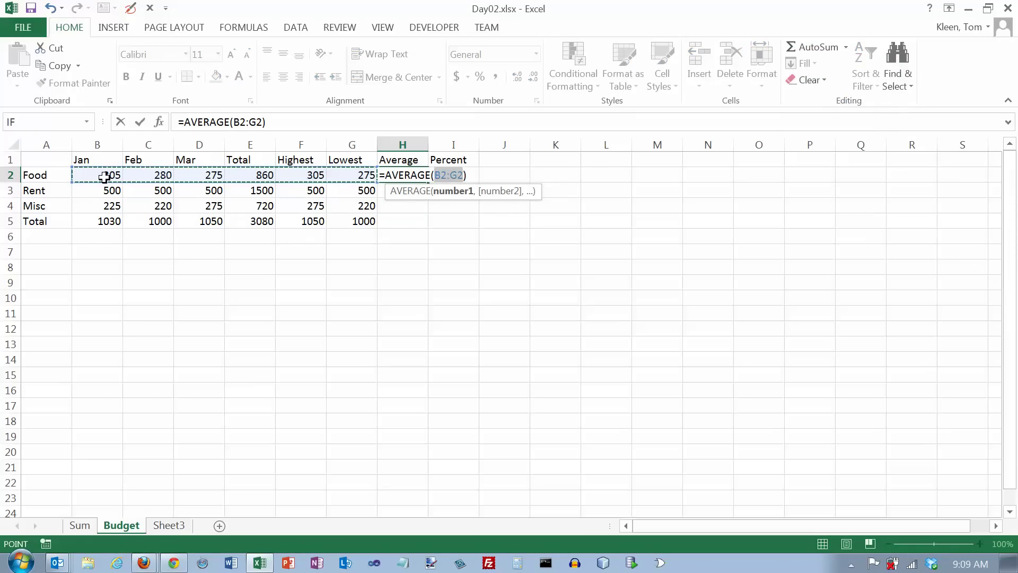
{"action": "left_click_drag", "start_coordinate": [106, 177], "coordinate": [205, 177]}
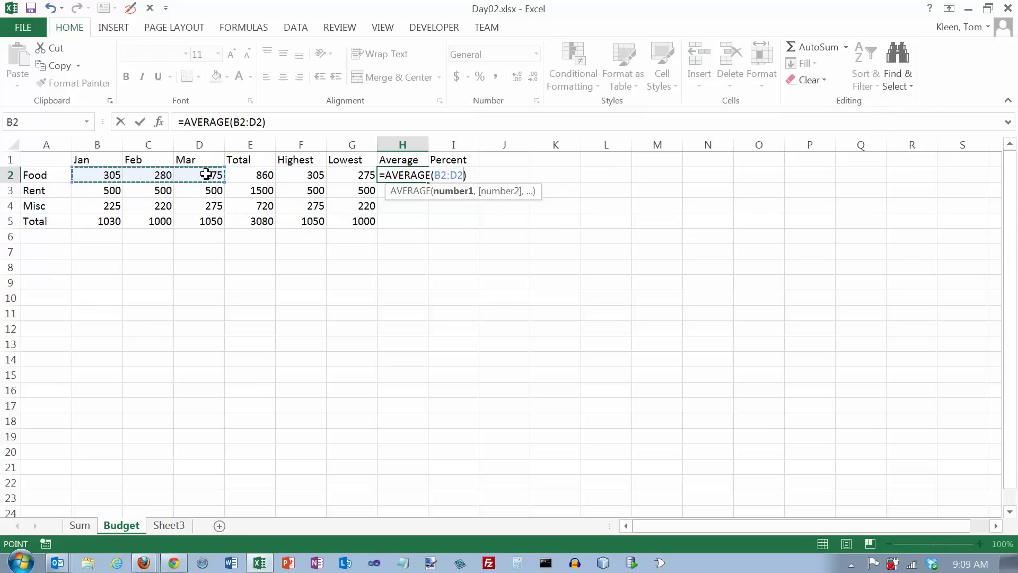
{"action": "key", "text": "Return"}
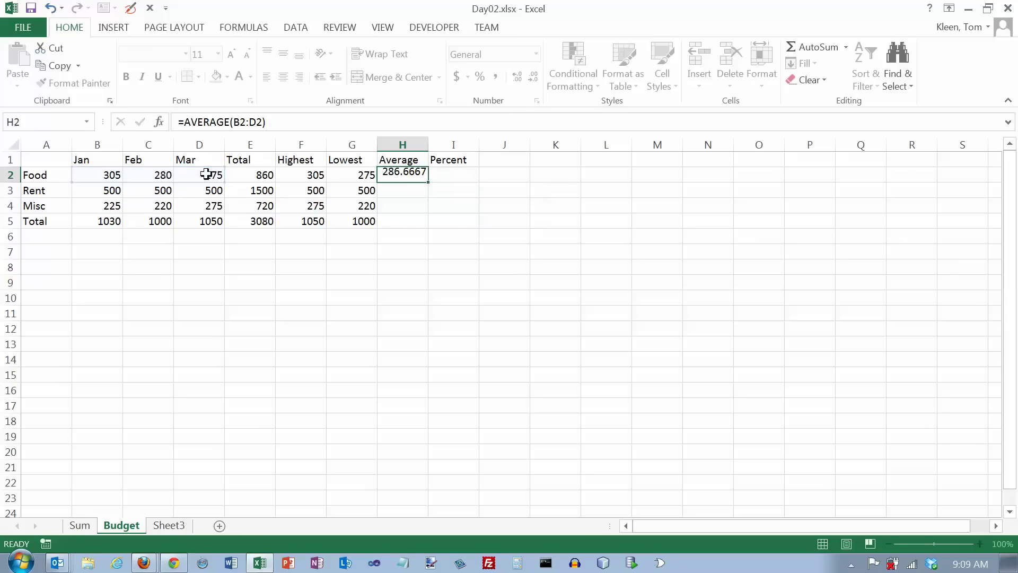
{"action": "left_click", "coordinate": [419, 175]}
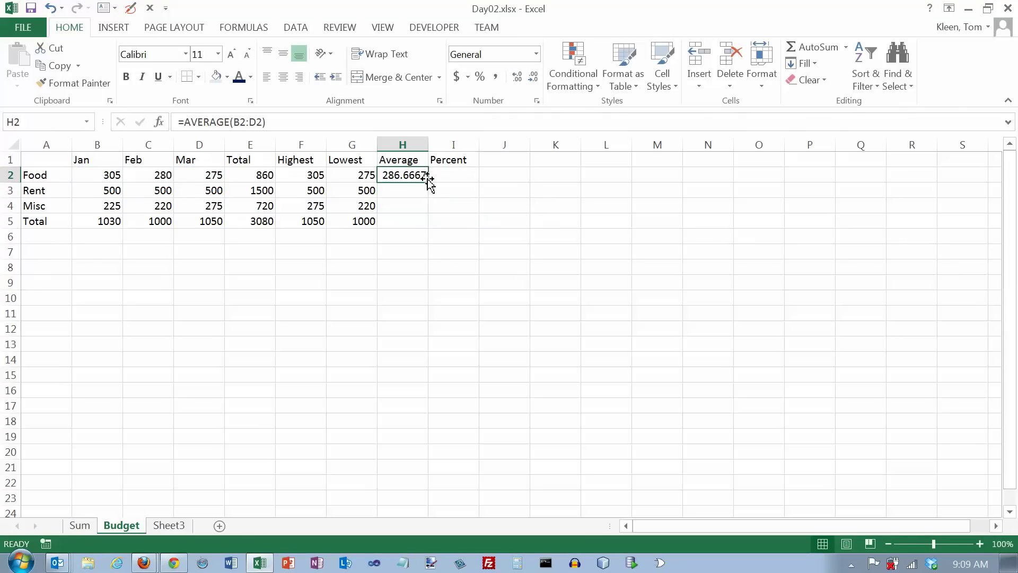
{"action": "left_click_drag", "start_coordinate": [430, 182], "coordinate": [428, 228]}
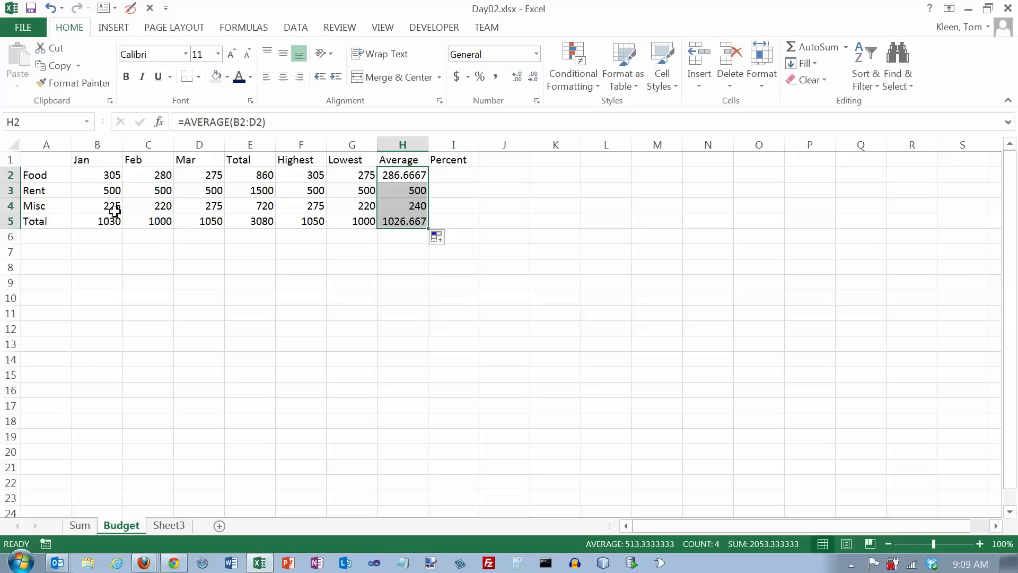
Apply the Heading 3 cell style to the column headings B1:I1.
{"action": "left_click_drag", "start_coordinate": [90, 161], "coordinate": [456, 164]}
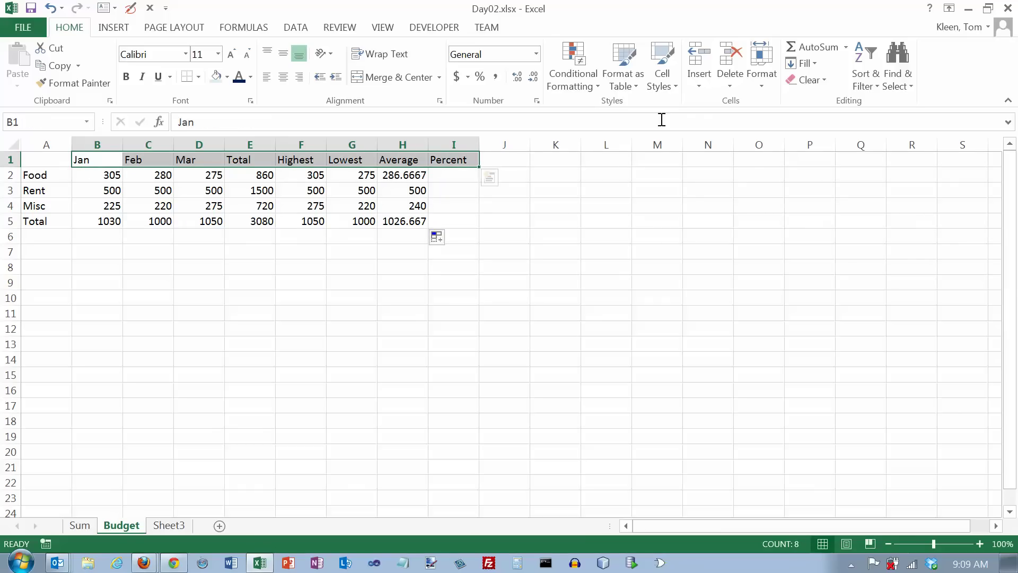
{"action": "left_click", "coordinate": [673, 90]}
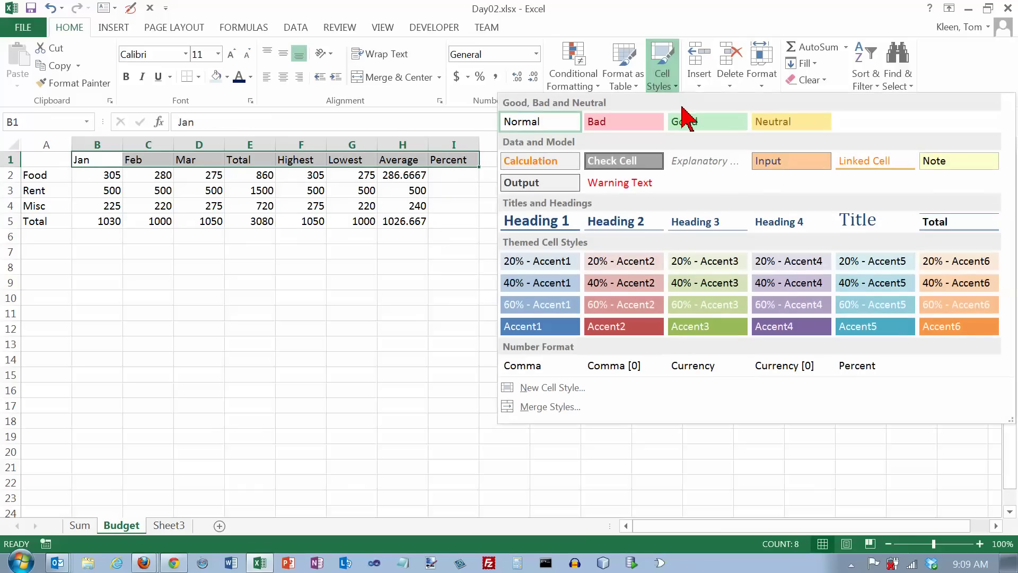
{"action": "left_click", "coordinate": [708, 222]}
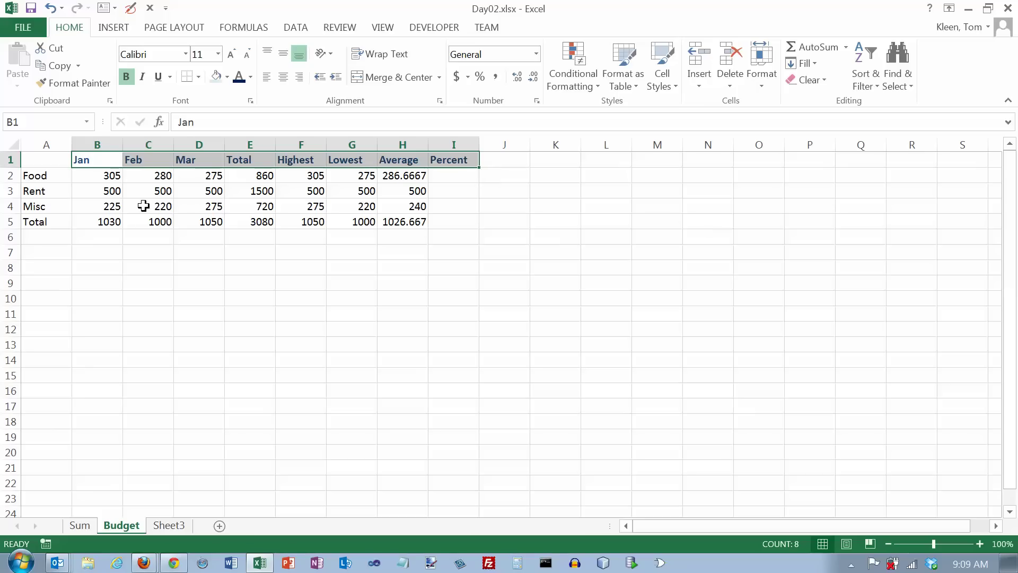
Give the row labels A2:A5 the Heading 4 style and right-align them.
{"action": "left_click_drag", "start_coordinate": [49, 177], "coordinate": [37, 222]}
{"action": "left_click", "coordinate": [670, 92]}
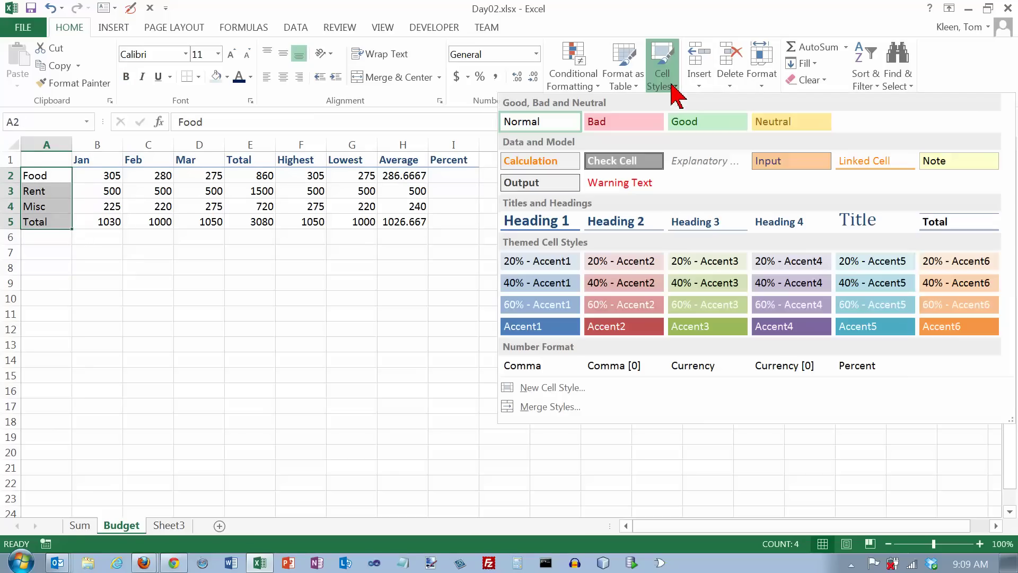
{"action": "left_click", "coordinate": [787, 223]}
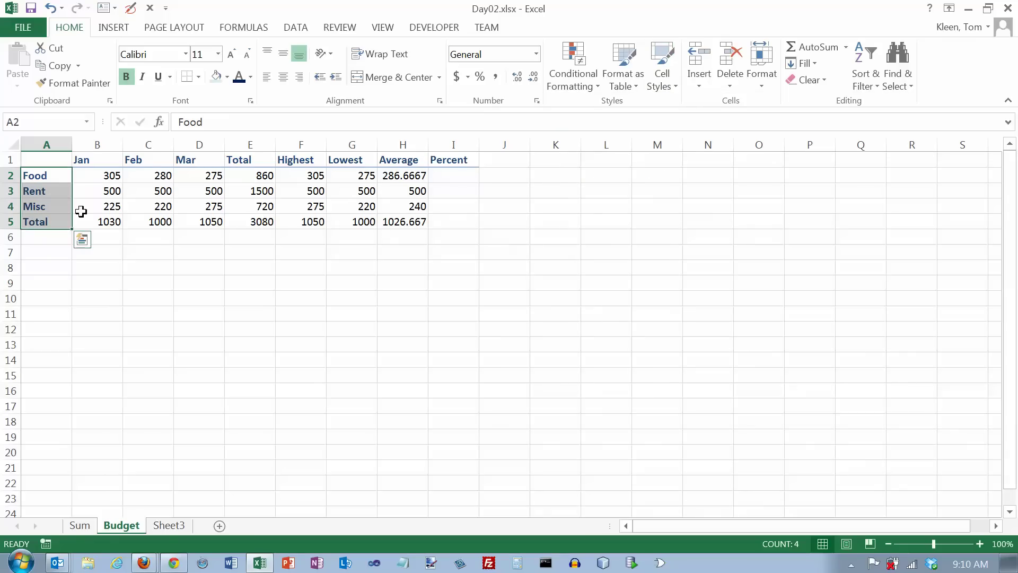
{"action": "left_click", "coordinate": [299, 78]}
Right-align the column headings B1:I1, then select the numbers B2:H5.
{"action": "left_click_drag", "start_coordinate": [83, 160], "coordinate": [451, 160]}
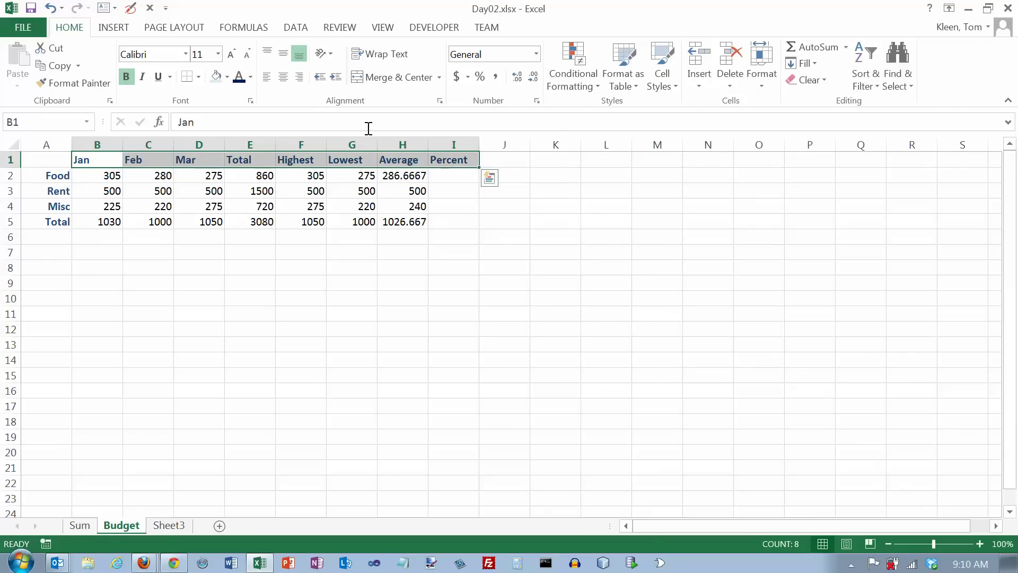
{"action": "left_click", "coordinate": [300, 78]}
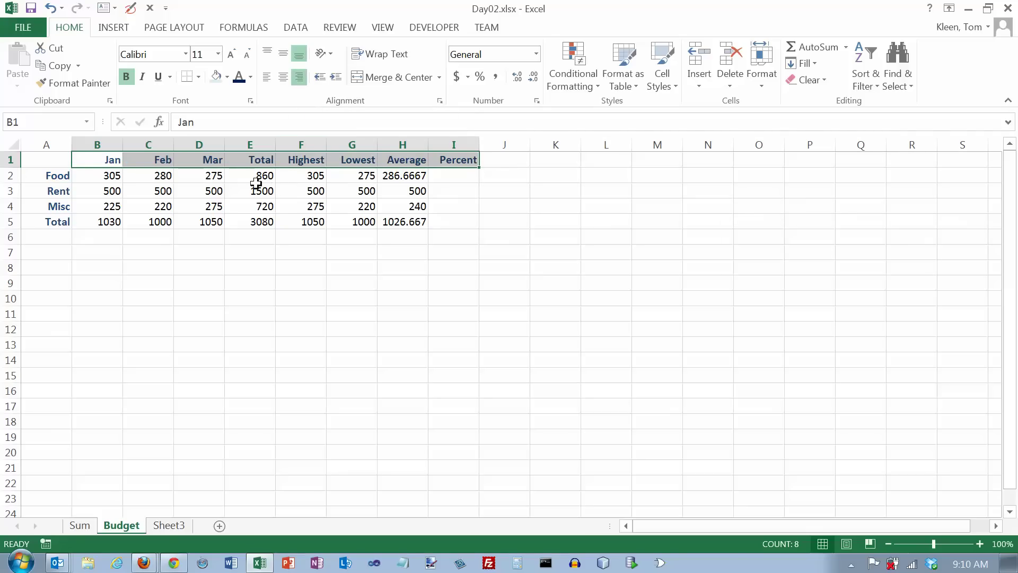
{"action": "left_click", "coordinate": [111, 181]}
{"action": "left_click_drag", "start_coordinate": [111, 181], "coordinate": [405, 219]}
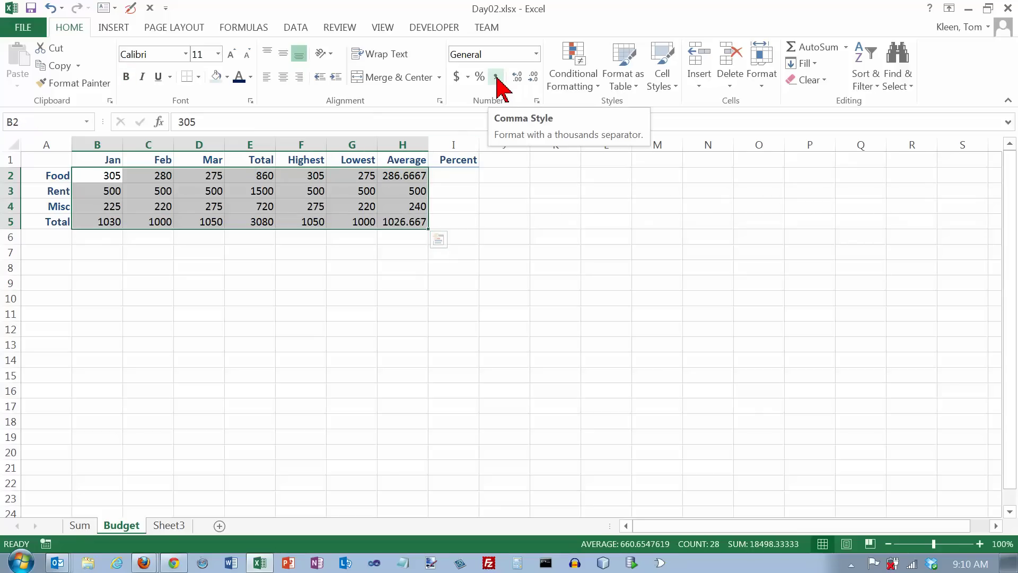
Format the Rent and Misc values B3:H4 in comma style with no decimal places.
{"action": "left_click_drag", "start_coordinate": [102, 191], "coordinate": [406, 207]}
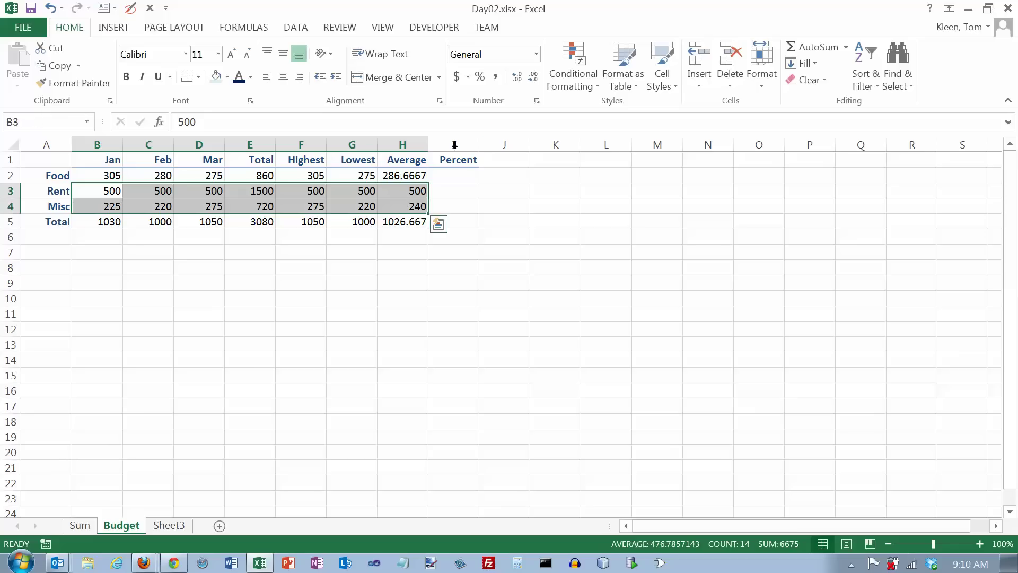
{"action": "left_click", "coordinate": [495, 77]}
{"action": "left_click", "coordinate": [532, 78]}
{"action": "left_click", "coordinate": [532, 77]}
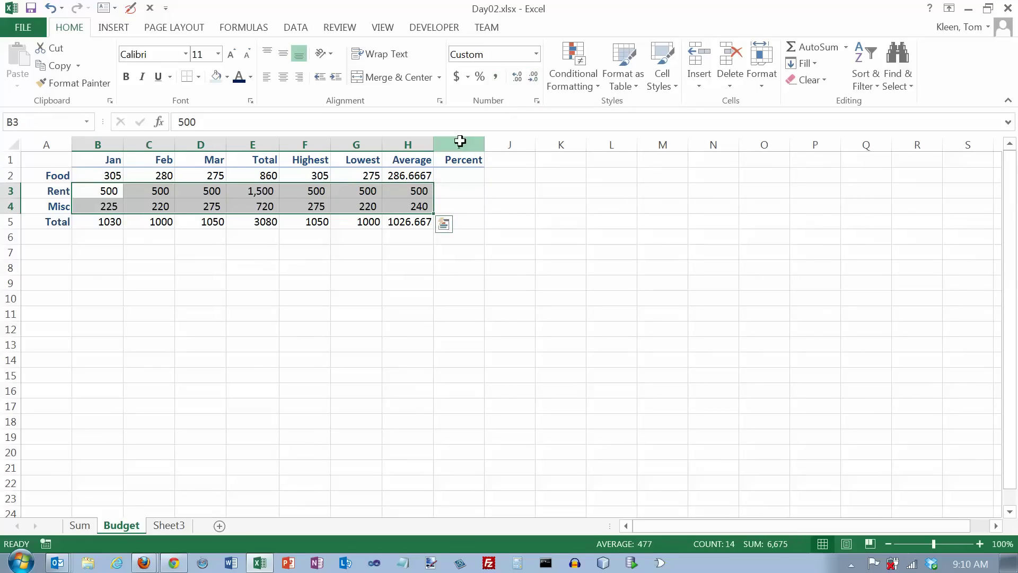
Give the Food row B2:H2 and Total row B5:H5 accounting format with no decimals.
{"action": "left_click_drag", "start_coordinate": [103, 177], "coordinate": [406, 176]}
{"action": "left_click_drag", "start_coordinate": [121, 225], "coordinate": [406, 221]}
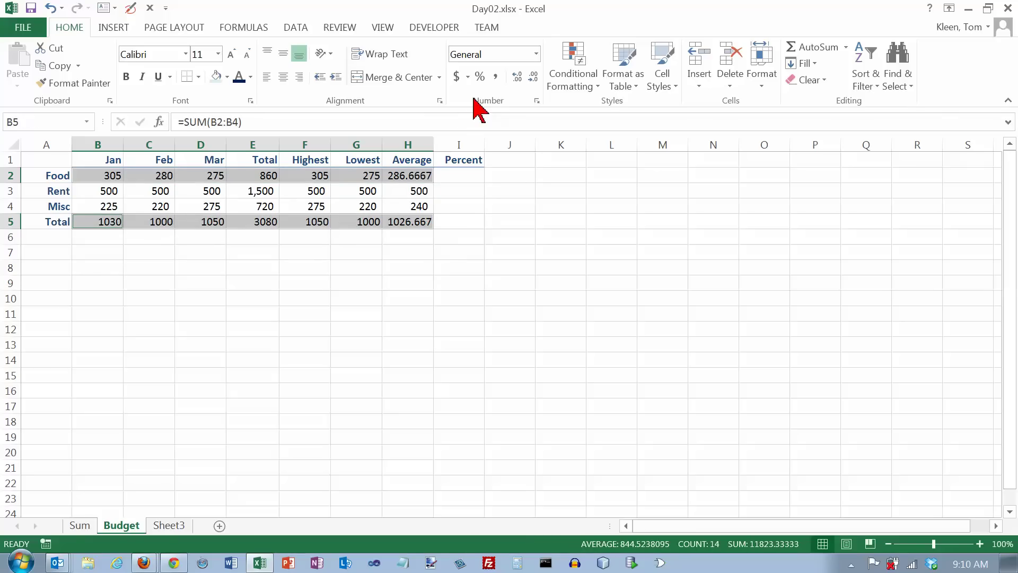
{"action": "left_click", "coordinate": [457, 77]}
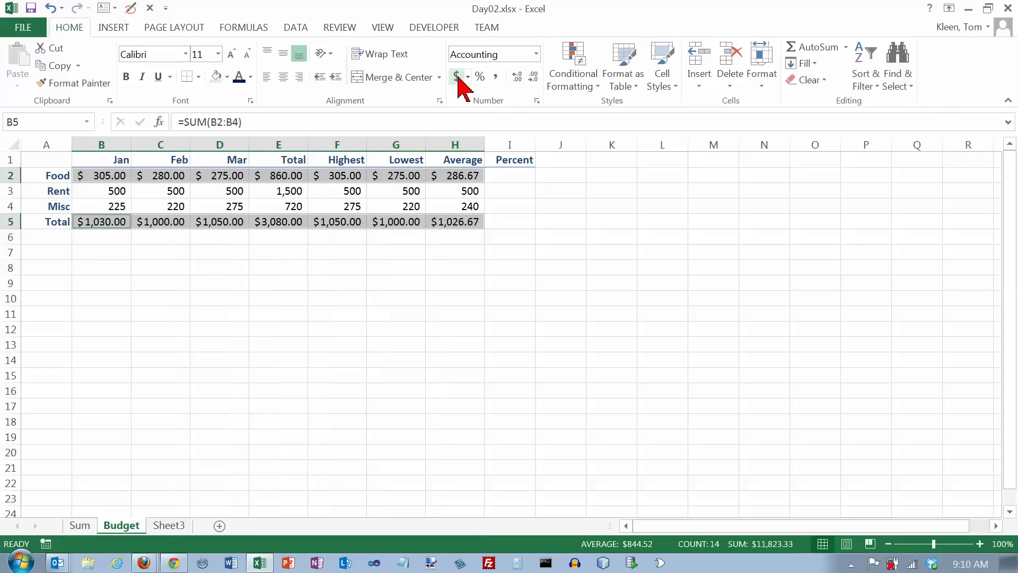
{"action": "left_click", "coordinate": [533, 78]}
{"action": "left_click", "coordinate": [533, 78]}
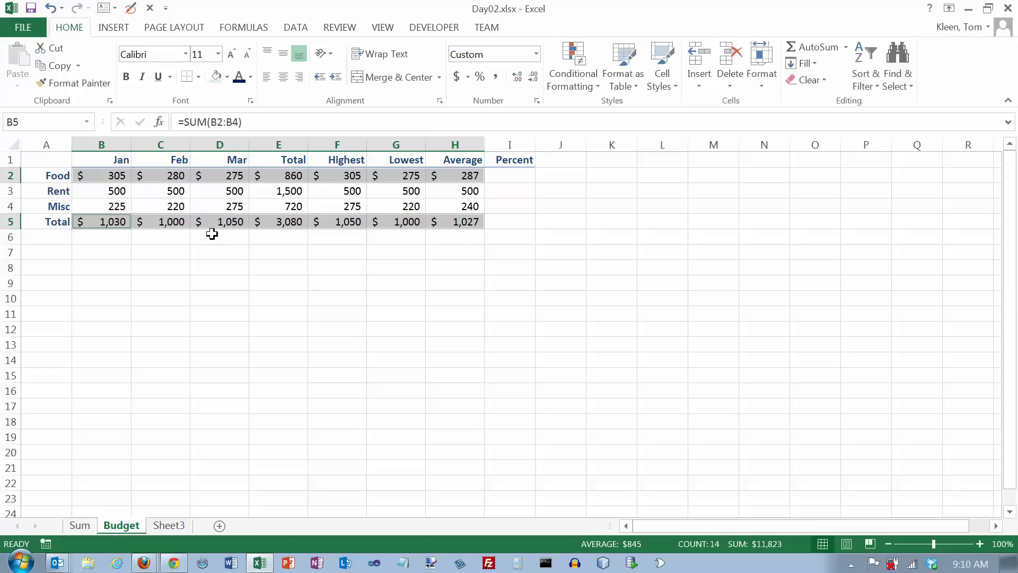
{"action": "left_click", "coordinate": [120, 222]}
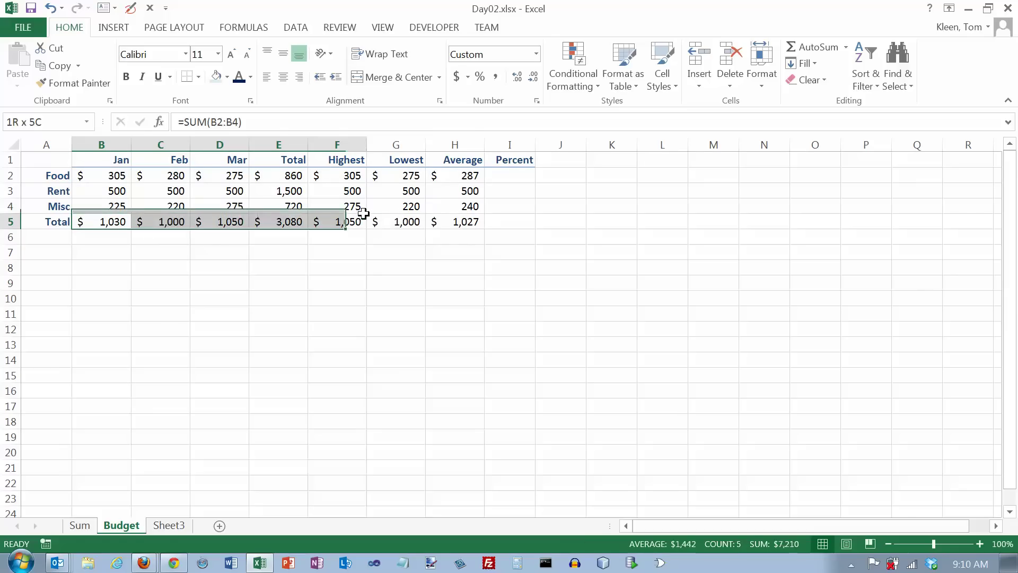
Apply the Total cell style to the totals row B5:H5.
{"action": "left_click_drag", "start_coordinate": [363, 214], "coordinate": [457, 218]}
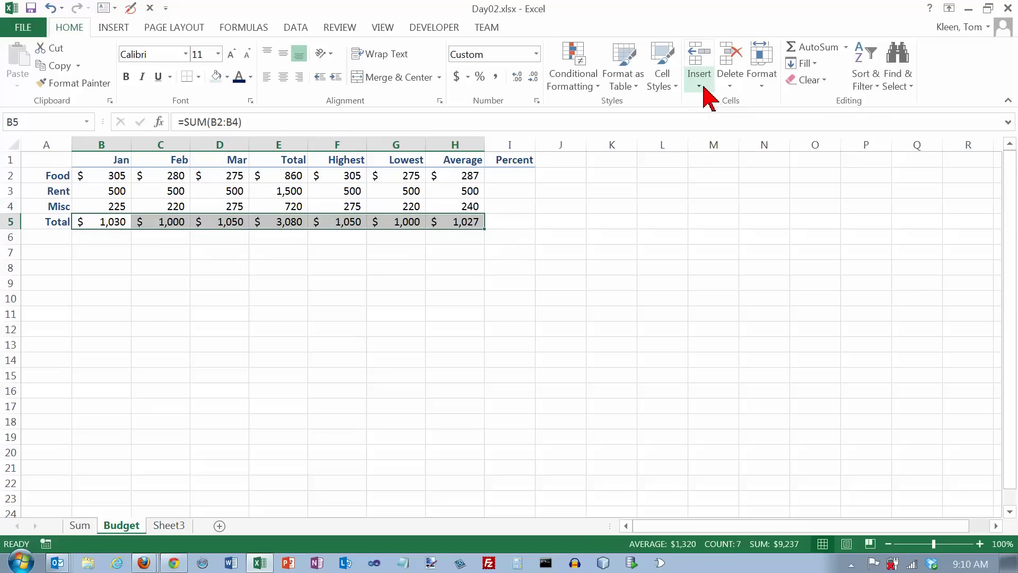
{"action": "left_click", "coordinate": [673, 87]}
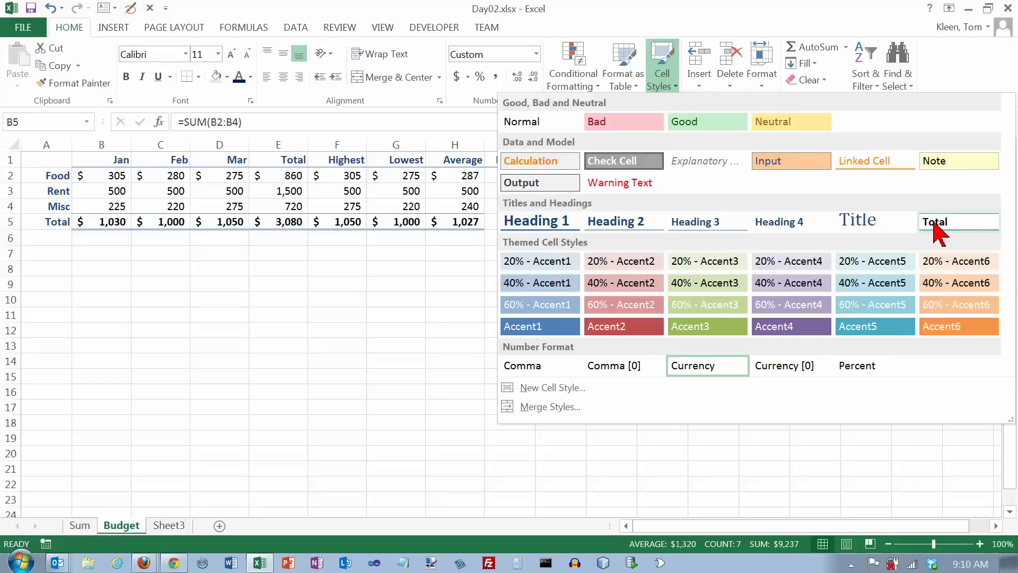
{"action": "left_click", "coordinate": [935, 224]}
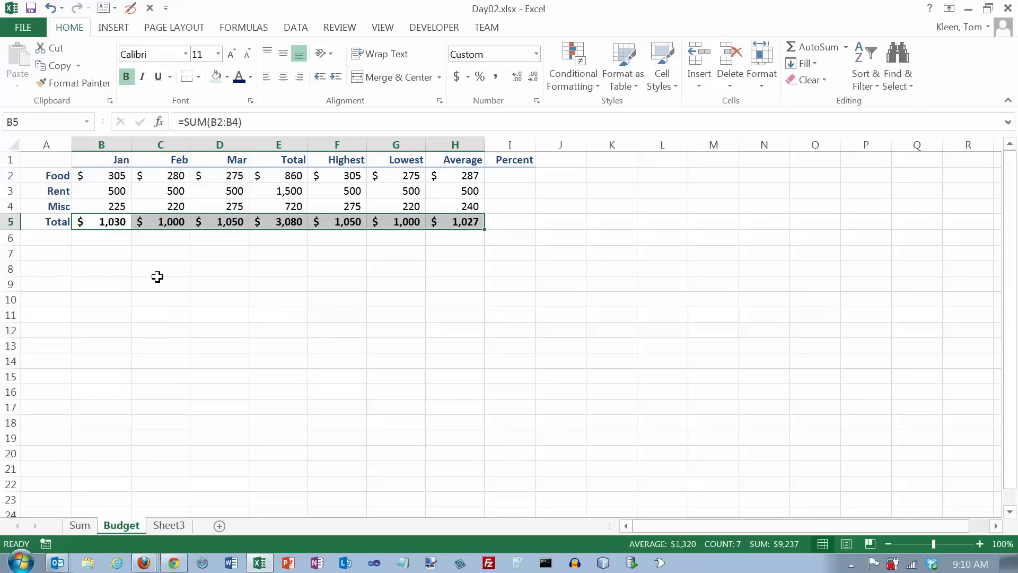
{"action": "left_click", "coordinate": [109, 219]}
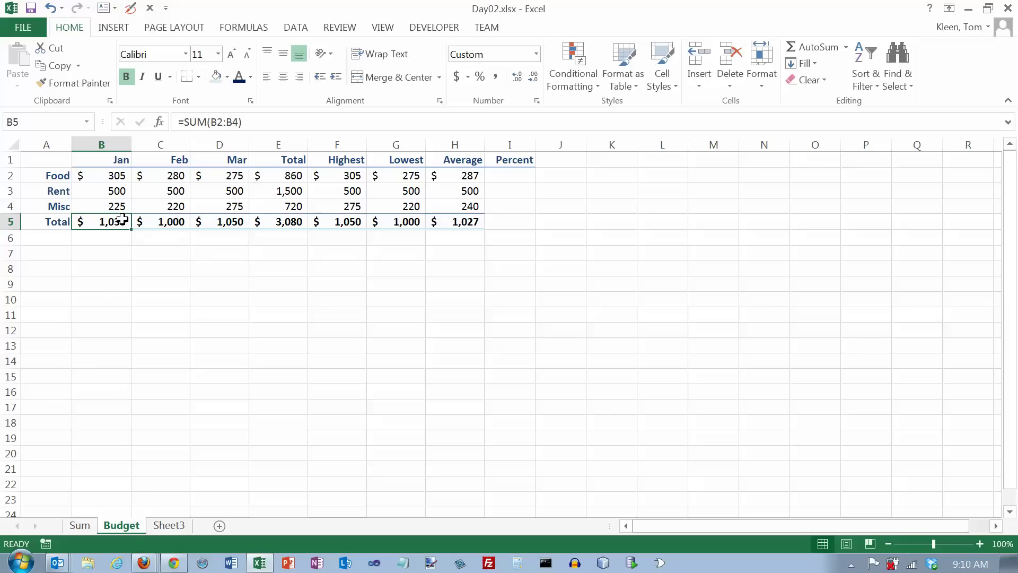
Check the Misc value in B4, the Feb total formula in C5 and the data range B2:H4.
{"action": "left_click", "coordinate": [121, 208]}
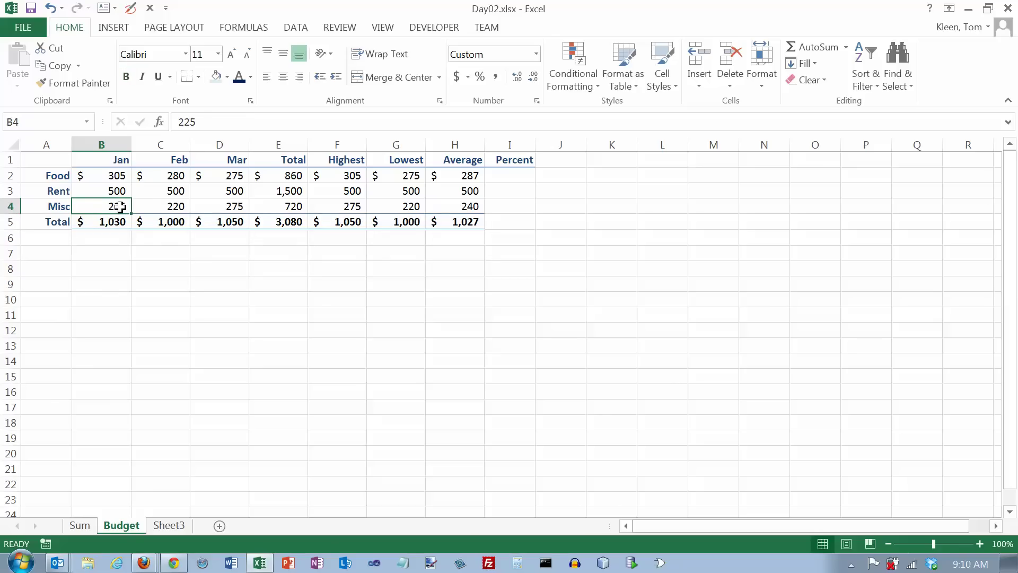
{"action": "left_click", "coordinate": [163, 224]}
{"action": "left_click", "coordinate": [107, 177]}
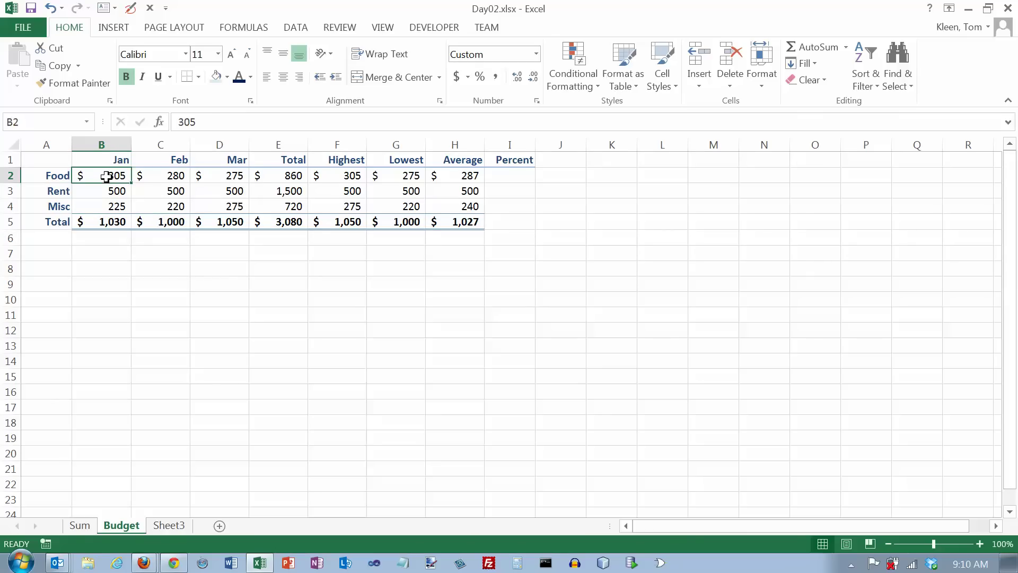
{"action": "left_click_drag", "start_coordinate": [112, 182], "coordinate": [450, 205]}
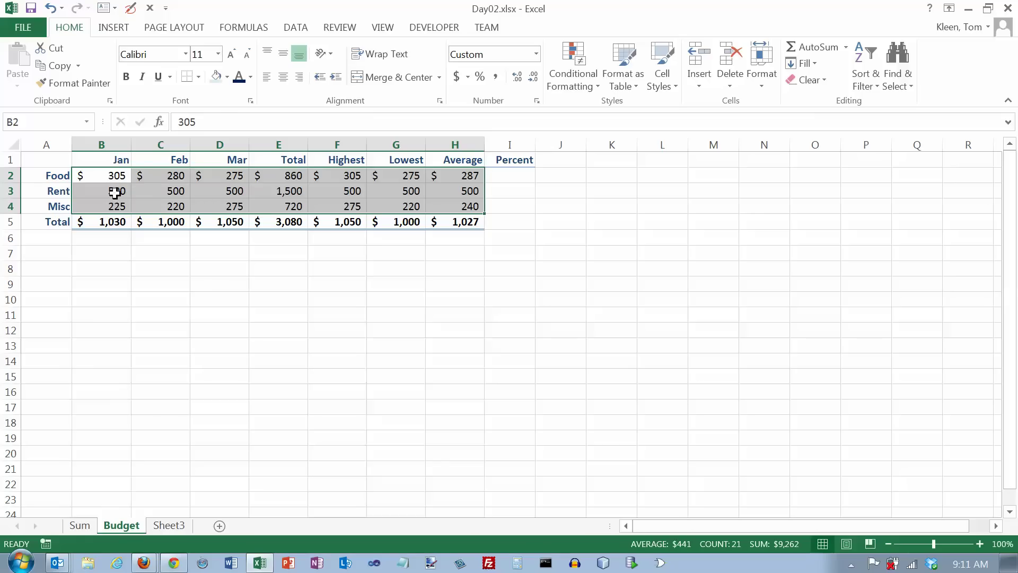
{"action": "left_click", "coordinate": [116, 222]}
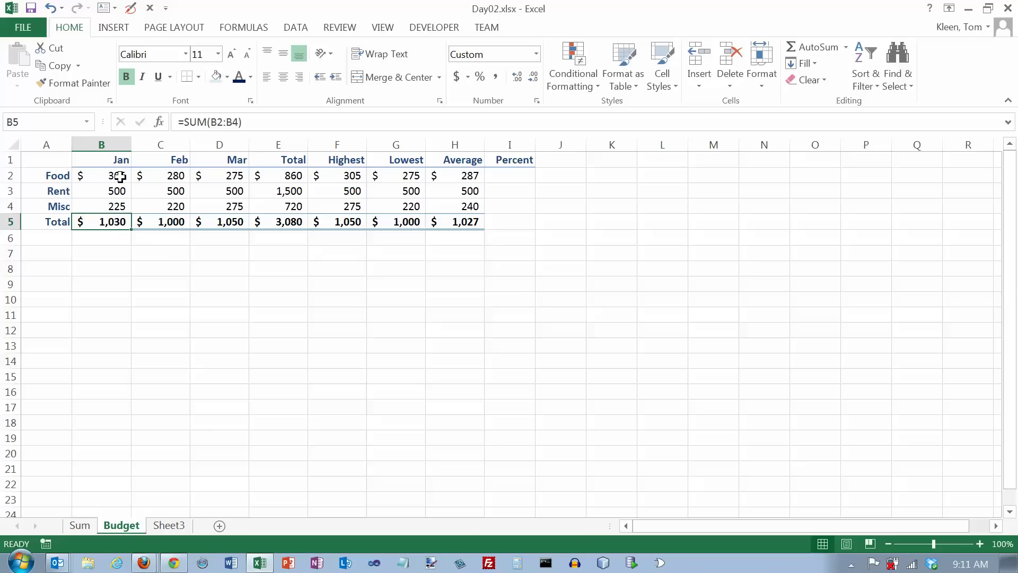
Insert a new blank row 1 above the table.
{"action": "left_click", "coordinate": [10, 158]}
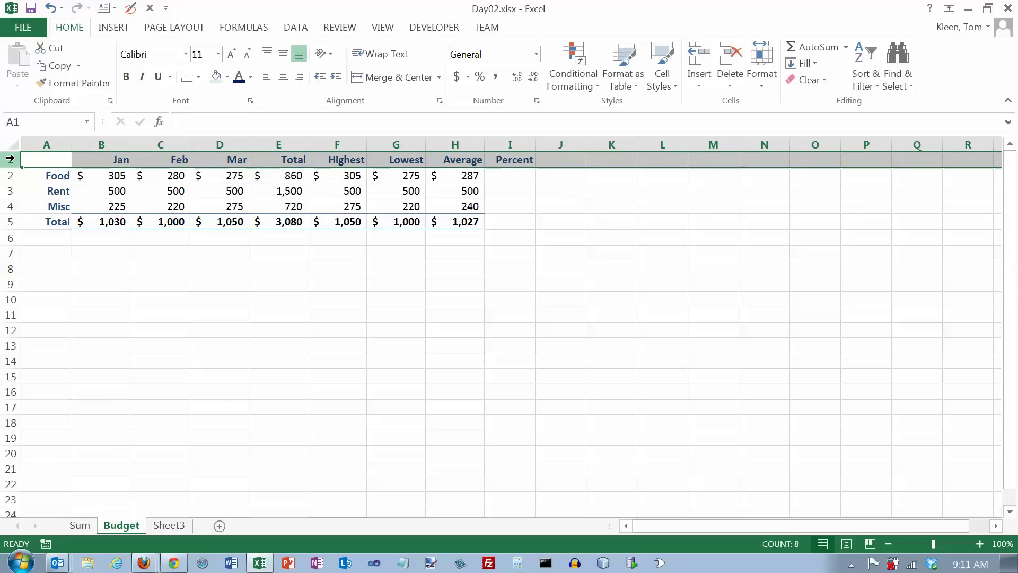
{"action": "right_click", "coordinate": [10, 158]}
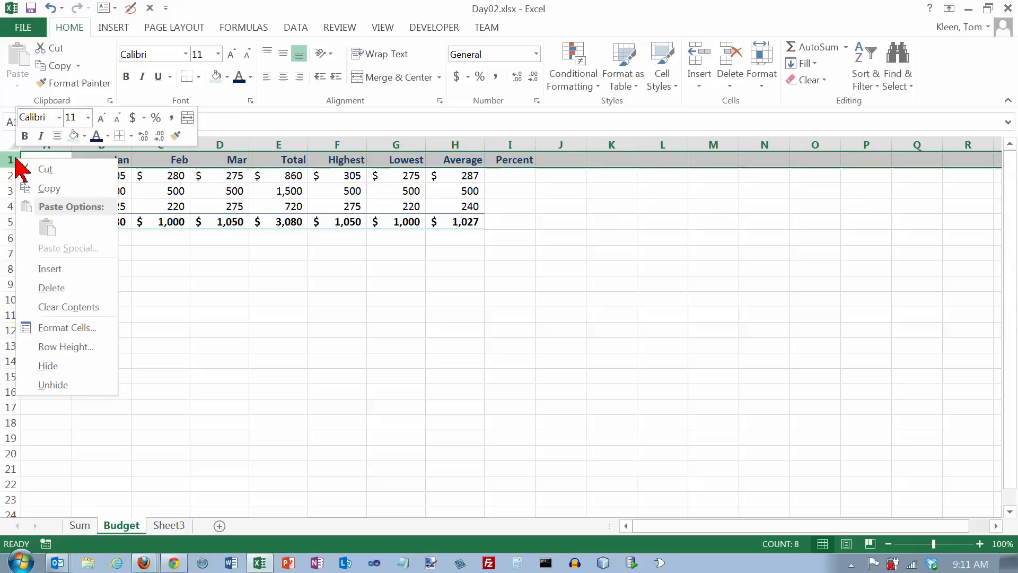
{"action": "left_click", "coordinate": [48, 269]}
Enter the title 'Budget' in A1 and select A1:I1.
{"action": "left_click", "coordinate": [61, 160]}
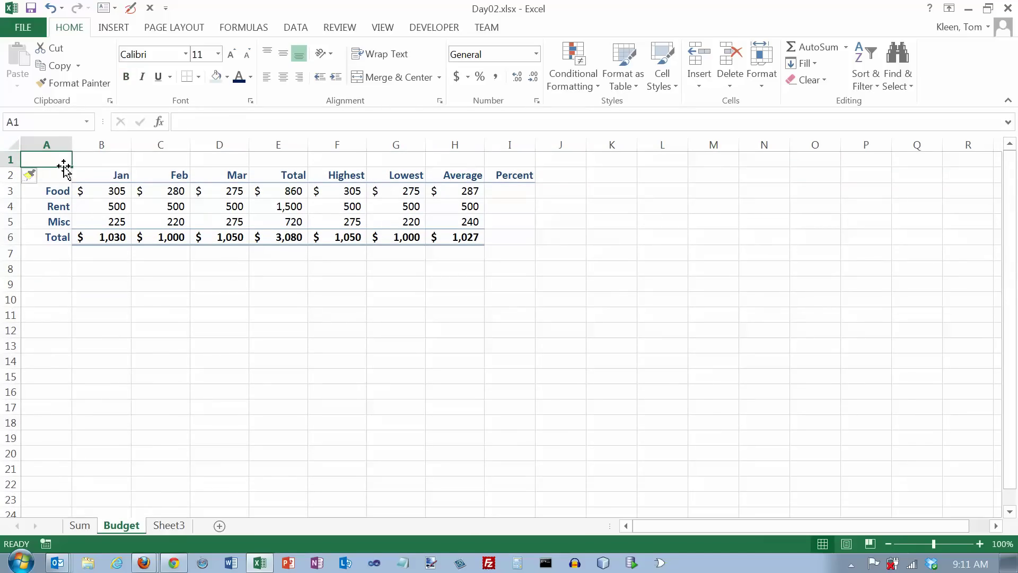
{"action": "type", "text": "Budget"}
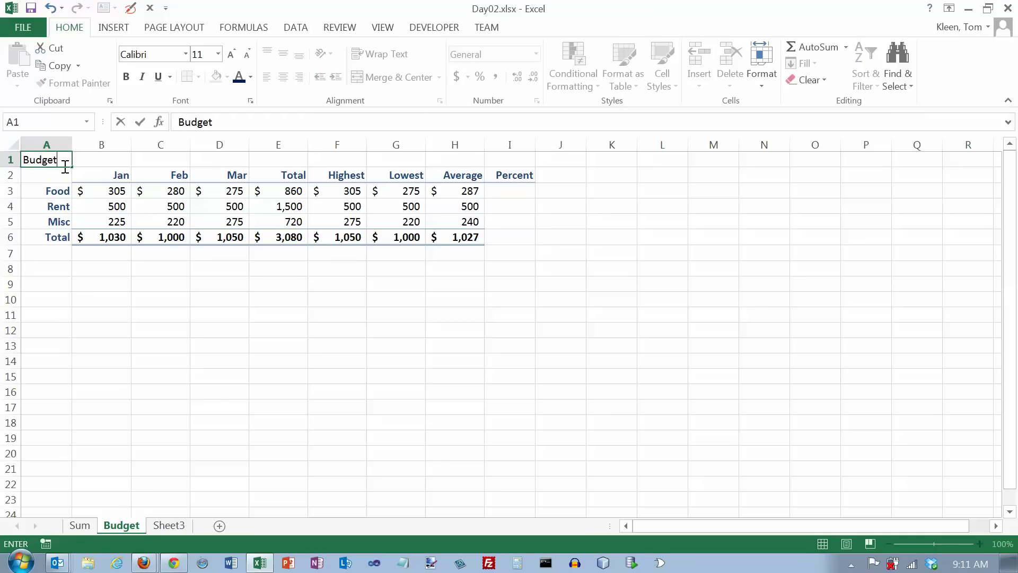
{"action": "key", "text": "Return"}
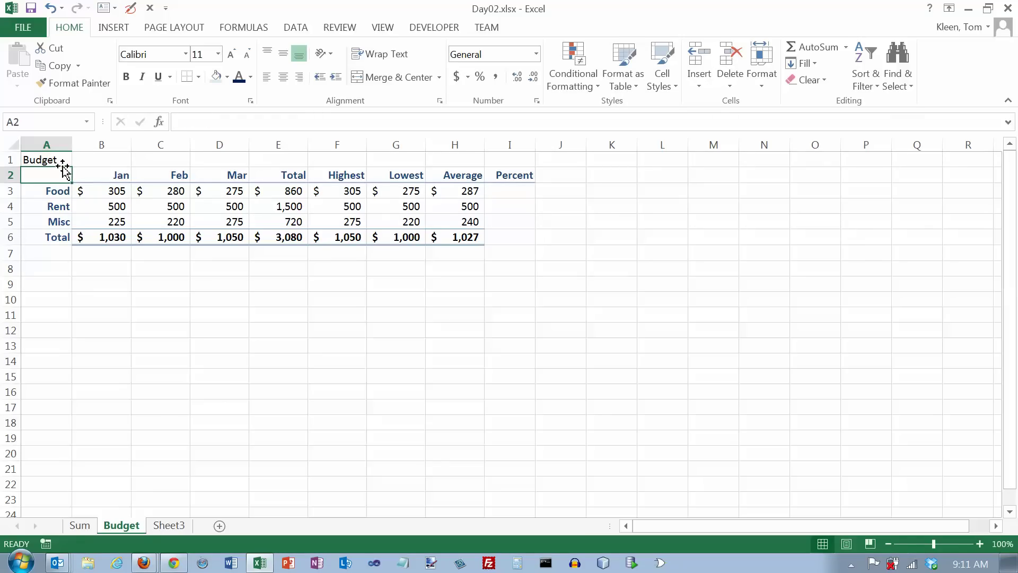
{"action": "left_click_drag", "start_coordinate": [65, 160], "coordinate": [496, 160]}
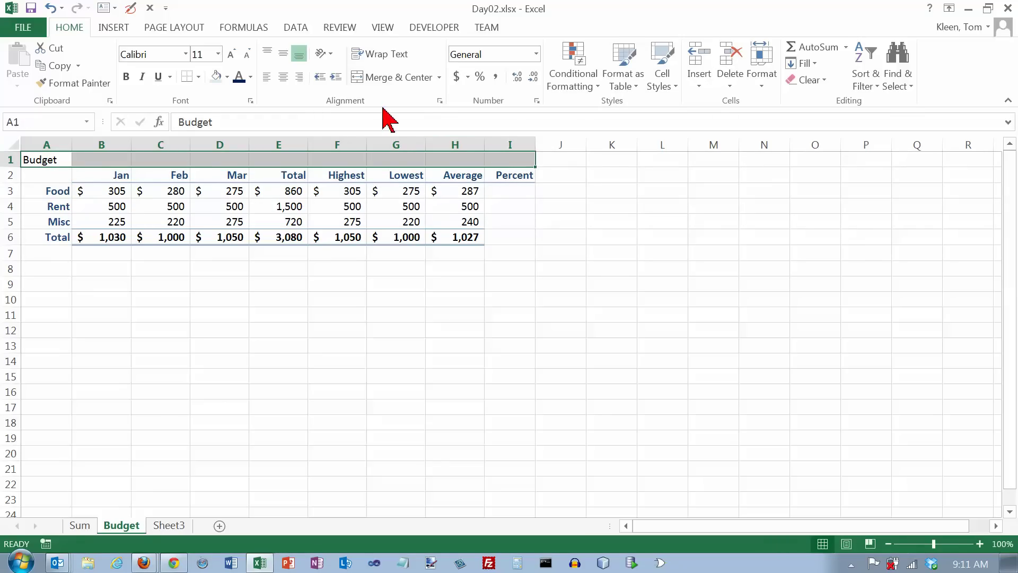
Merge and centre 'Budget' across A1:I1 and give it the Title cell style.
{"action": "left_click", "coordinate": [364, 87]}
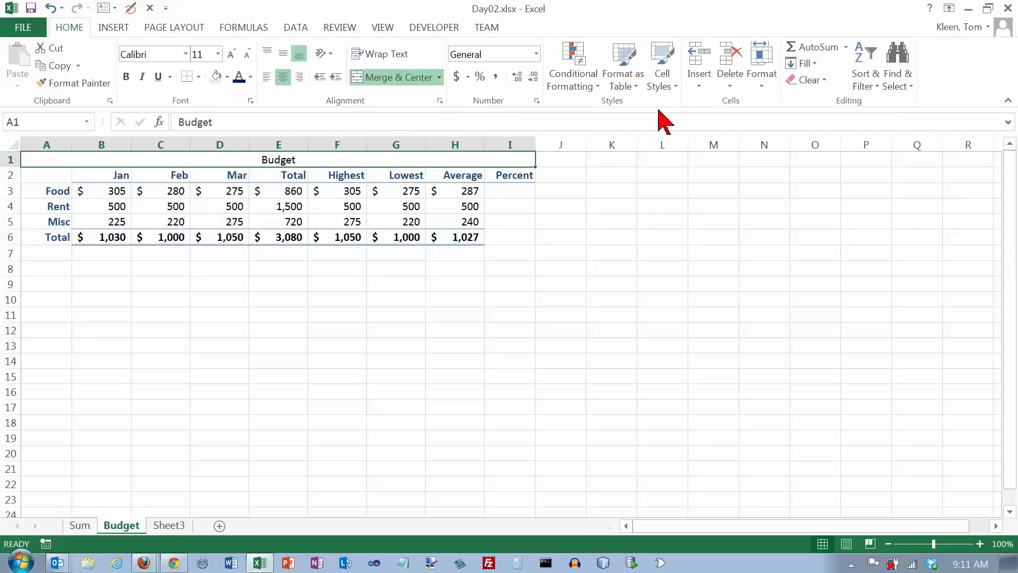
{"action": "left_click", "coordinate": [672, 89]}
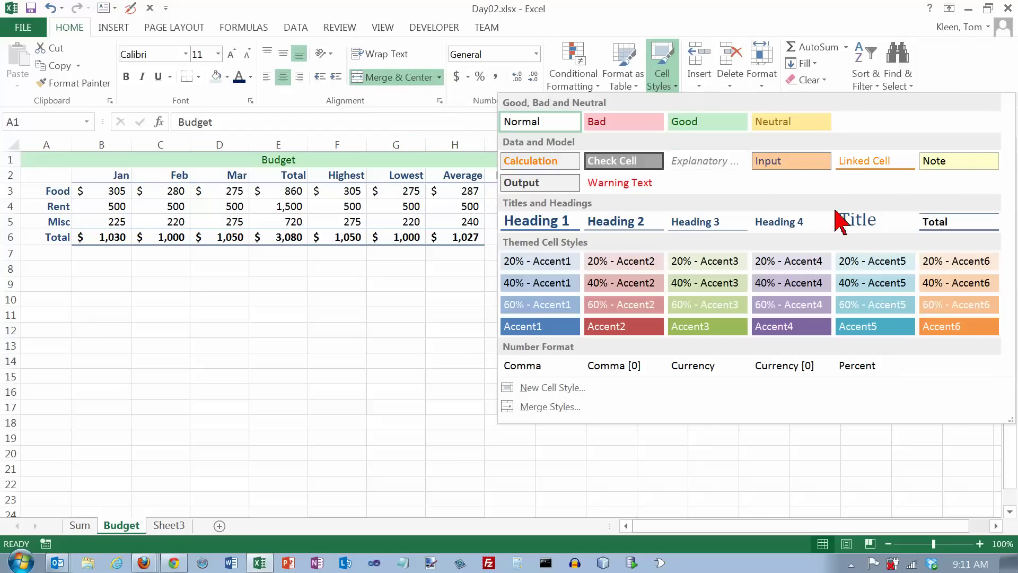
{"action": "left_click", "coordinate": [868, 232]}
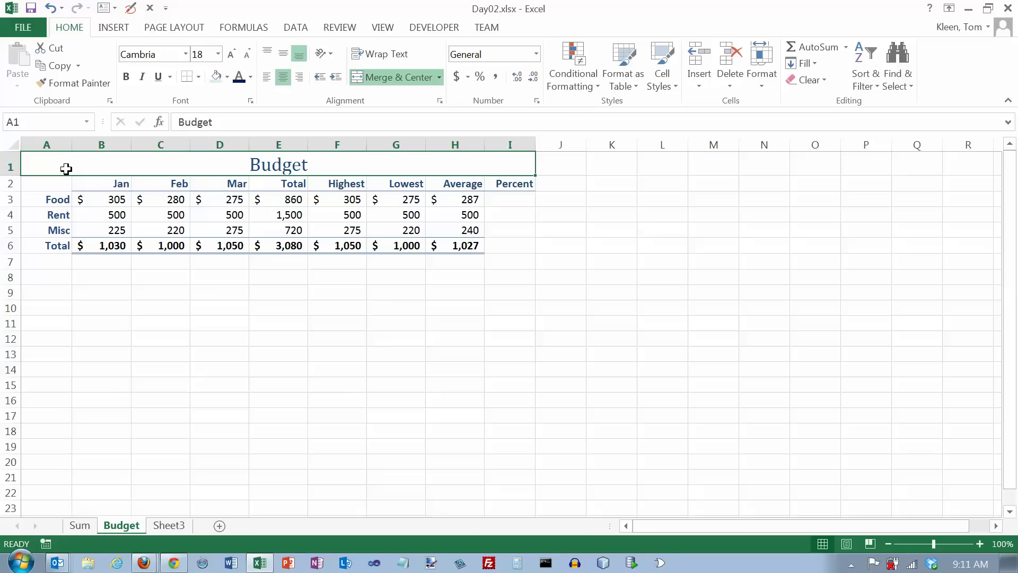
{"action": "left_click", "coordinate": [101, 187]}
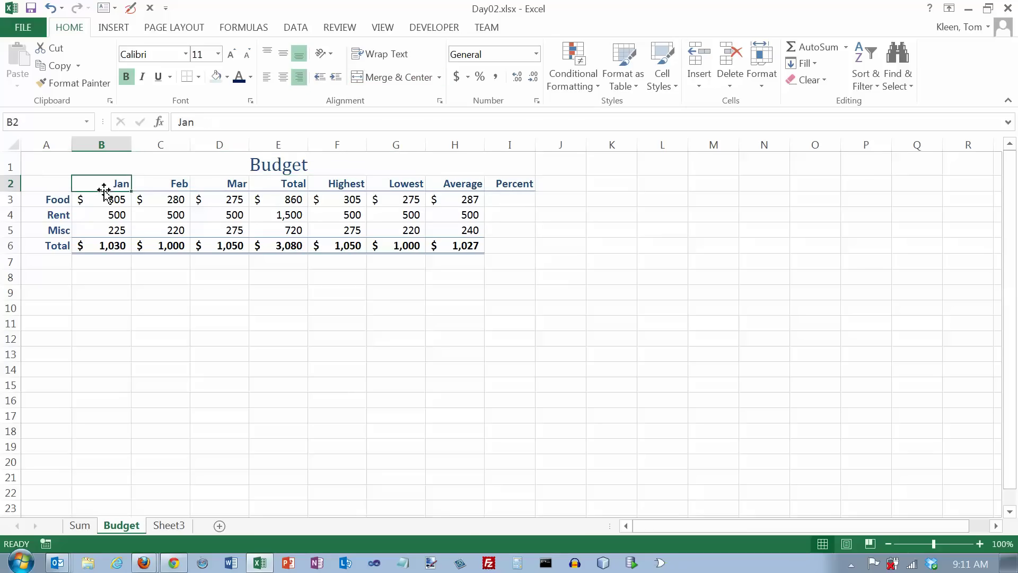
Step through the Feb to Average headers in C2:H2, then show the AutoSum function list.
{"action": "left_click", "coordinate": [162, 184]}
{"action": "left_click", "coordinate": [228, 185]}
{"action": "left_click", "coordinate": [273, 183]}
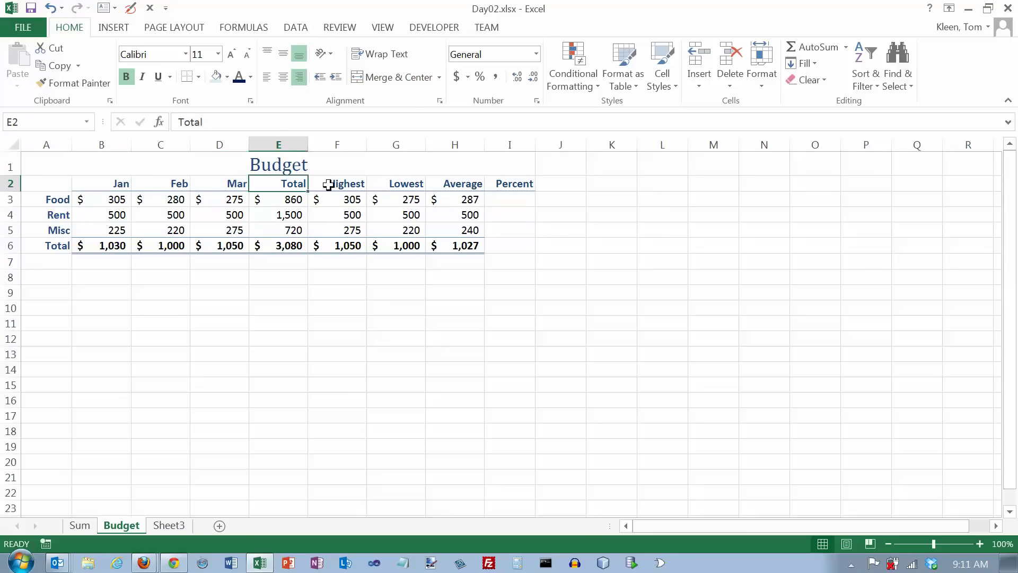
{"action": "left_click", "coordinate": [330, 184]}
{"action": "left_click", "coordinate": [371, 183]}
{"action": "left_click", "coordinate": [442, 183]}
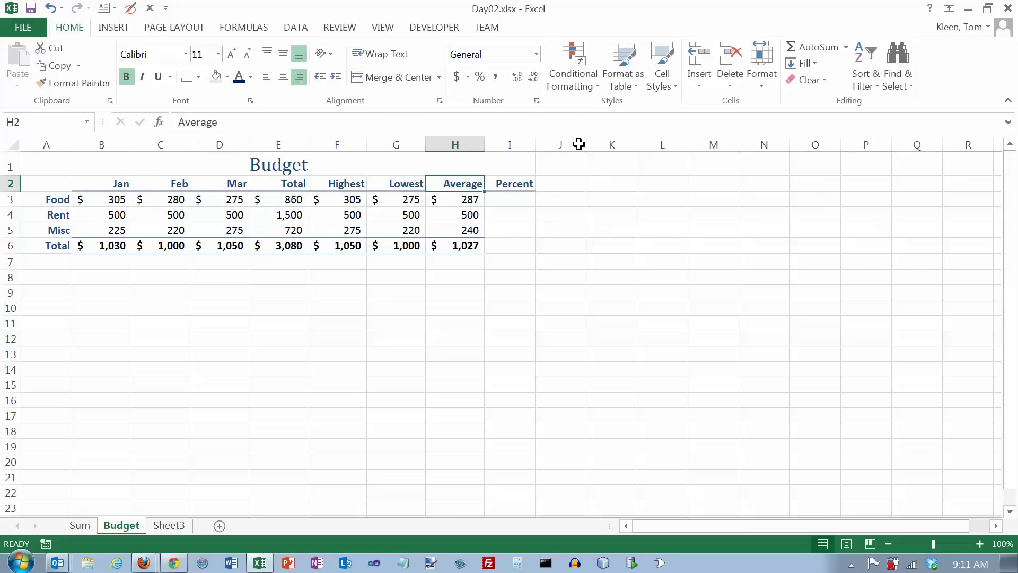
{"action": "left_click", "coordinate": [846, 48]}
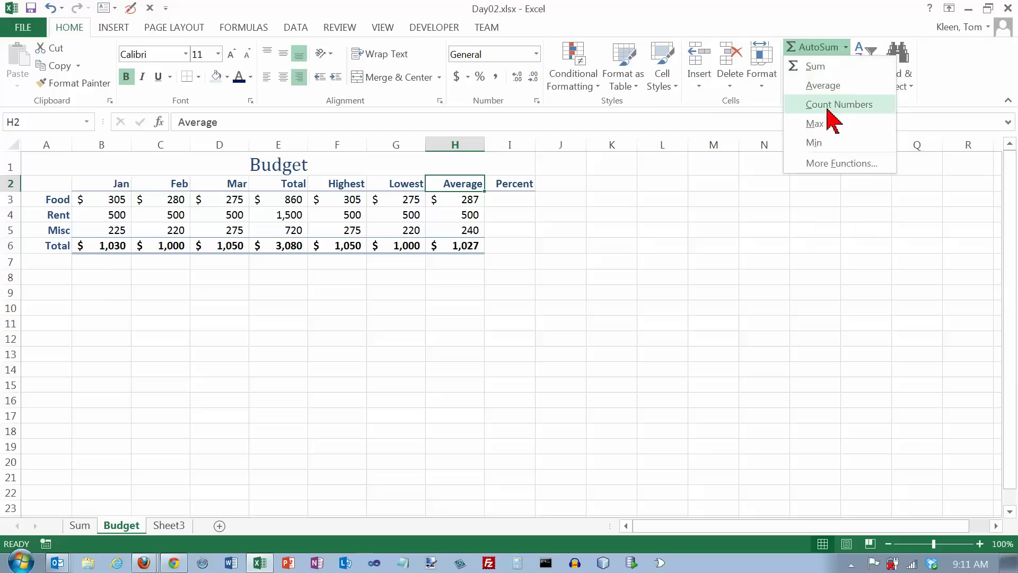